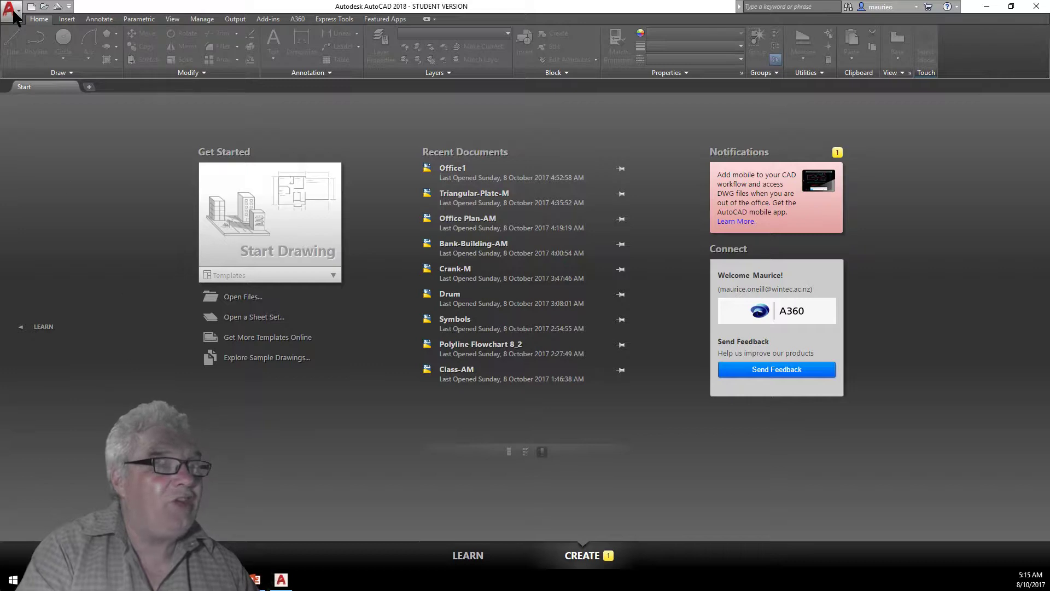
Create a new drawing from the AEC-Millimeters template in the H: drive's $_AUTOCAD NIGHT CLASS\COURSE FILES folder.
click(19, 11)
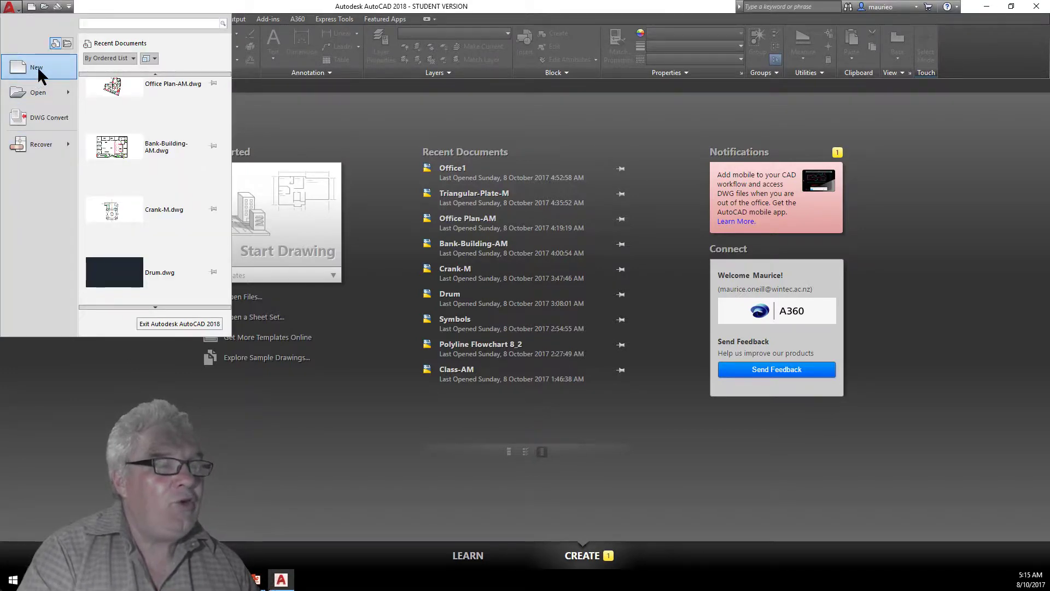
click(37, 66)
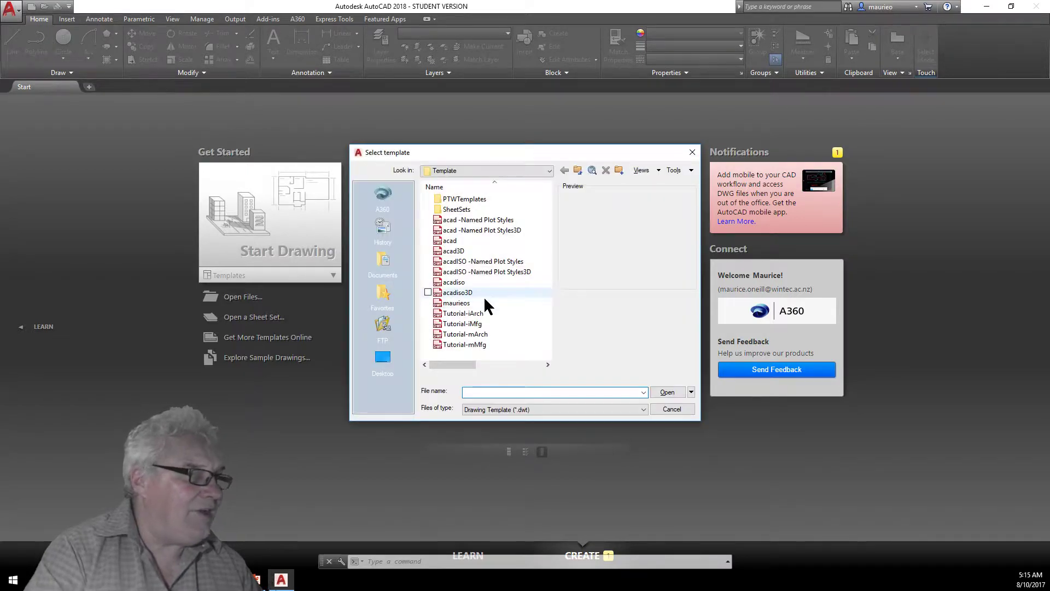
click(549, 172)
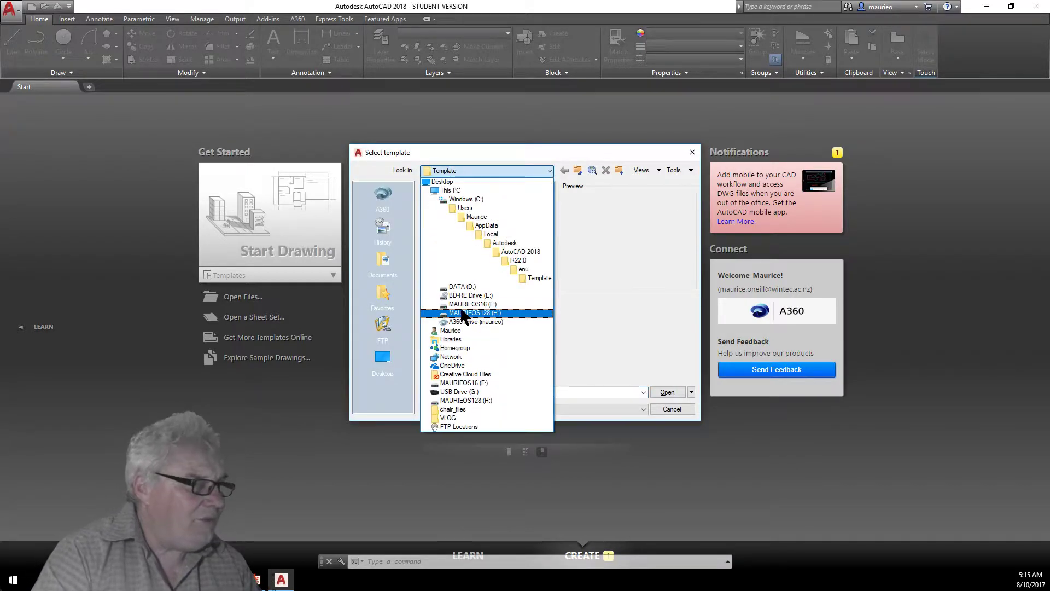
click(465, 312)
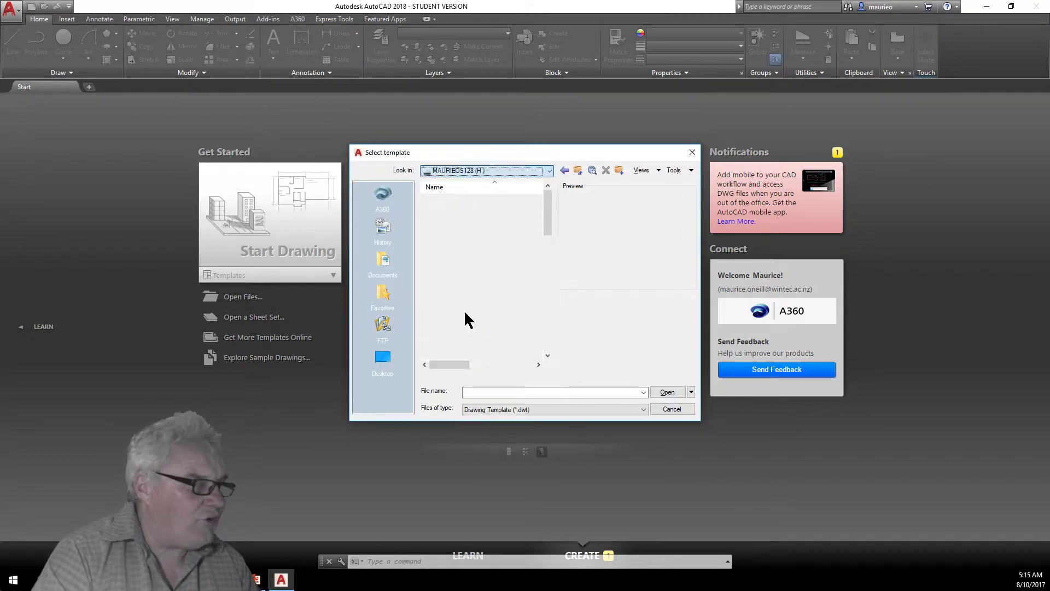
double_click(454, 196)
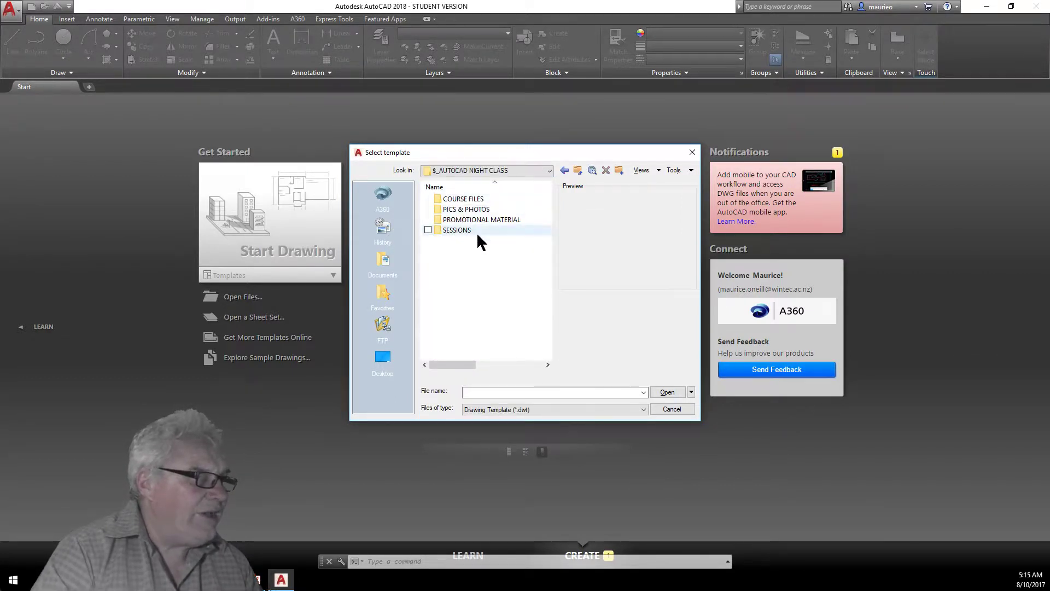
double_click(467, 198)
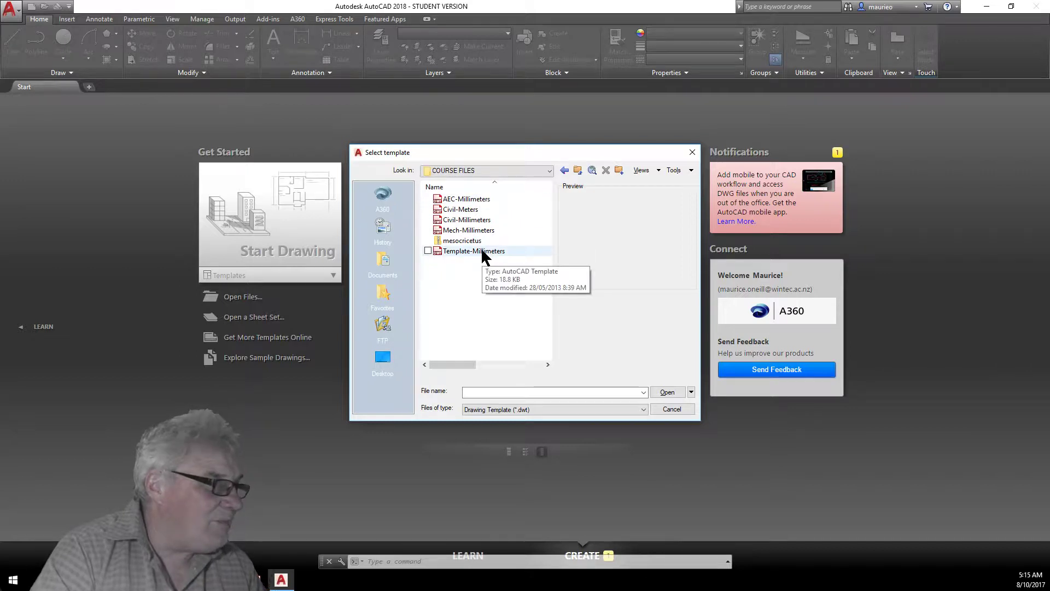
double_click(473, 201)
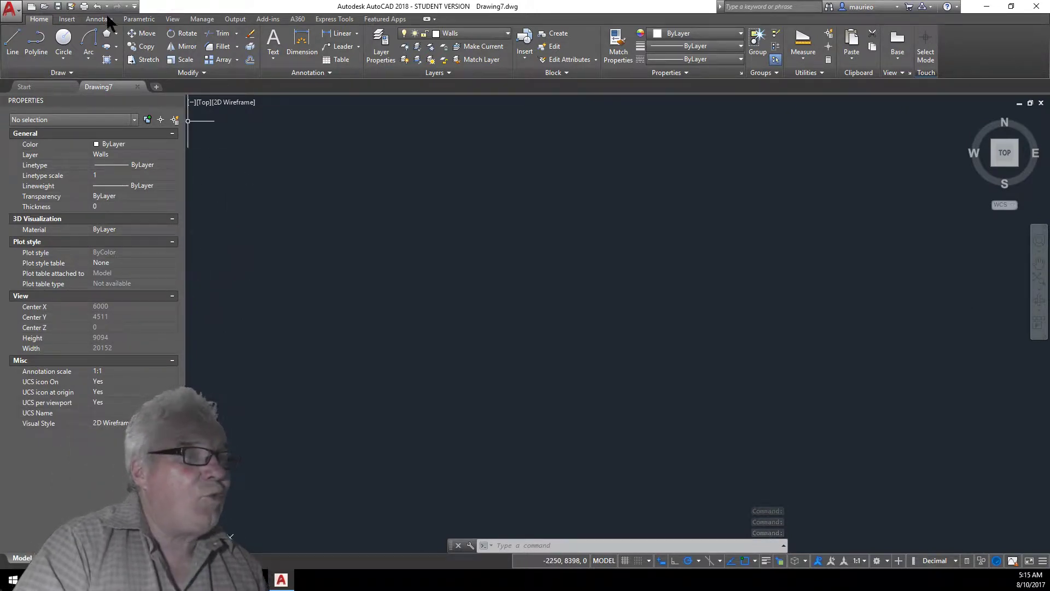
Save a copy of the new drawing as Office1 in AutoCAD 2018 DWG format in the COURSE FILES folder.
click(10, 10)
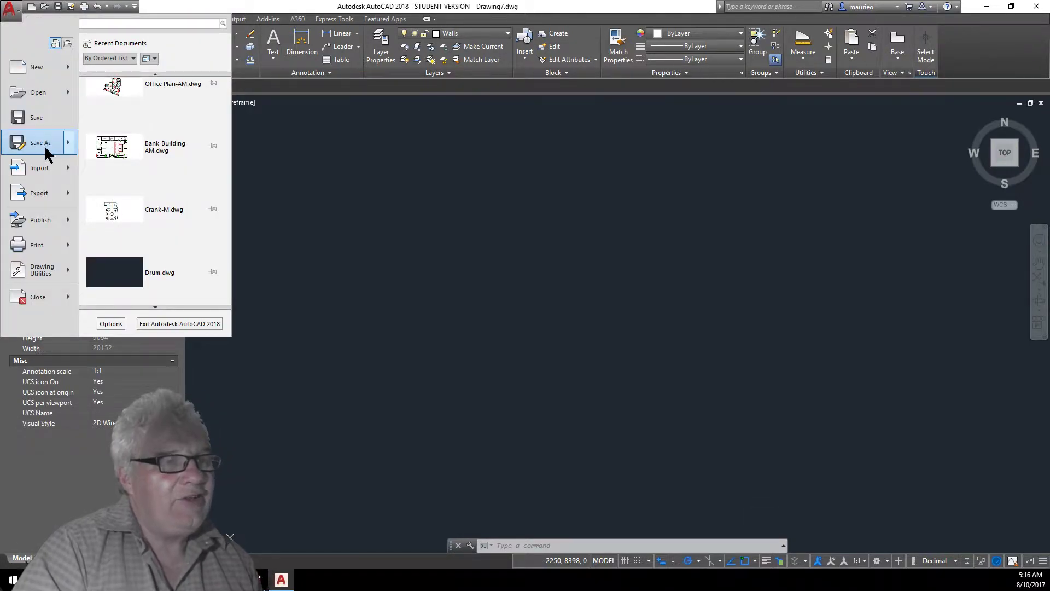
mouse_move(45, 148)
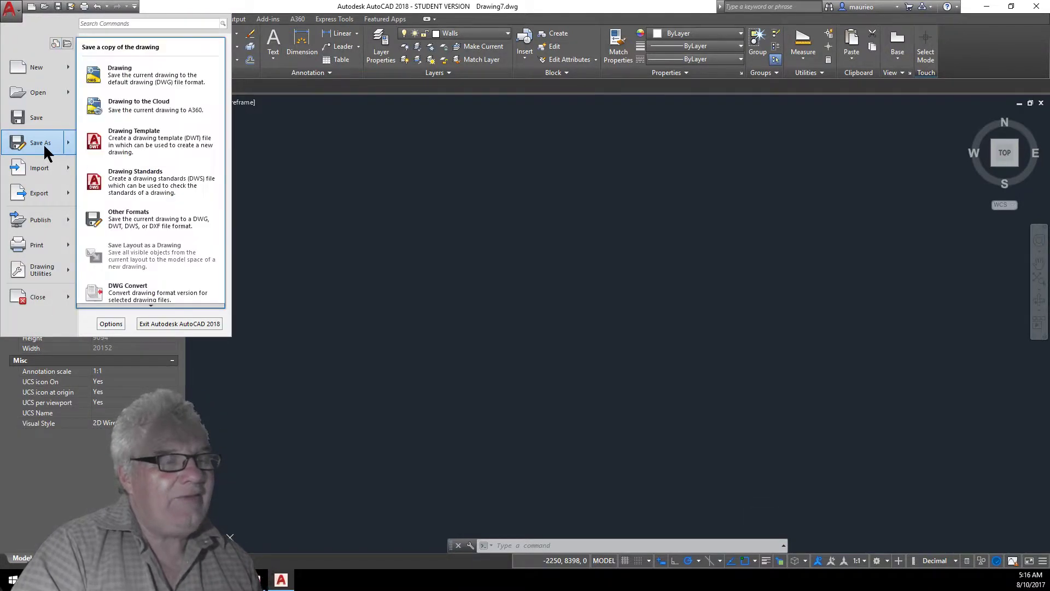
click(127, 83)
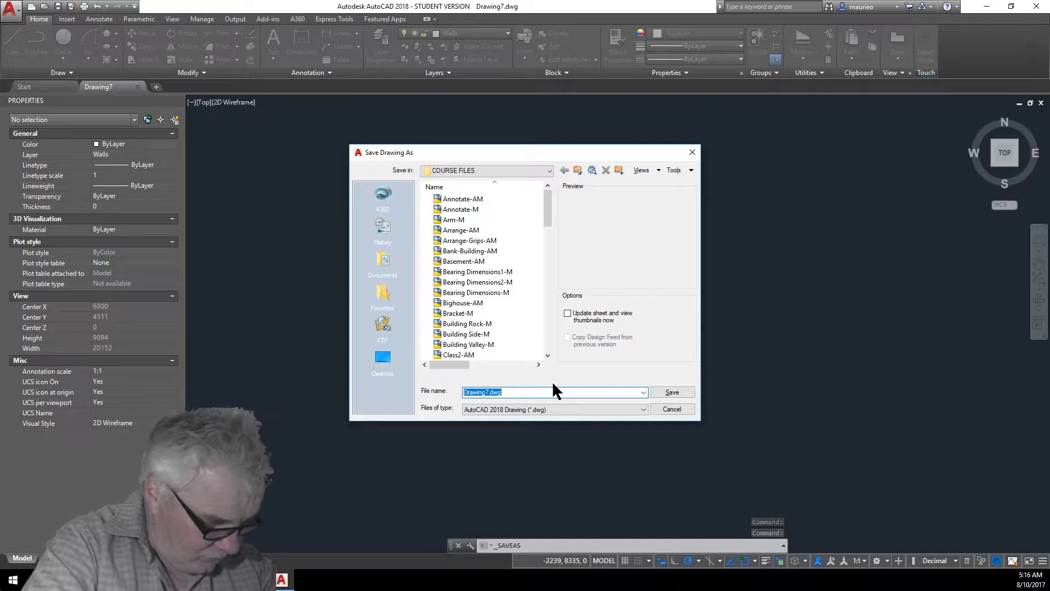
text(Office)
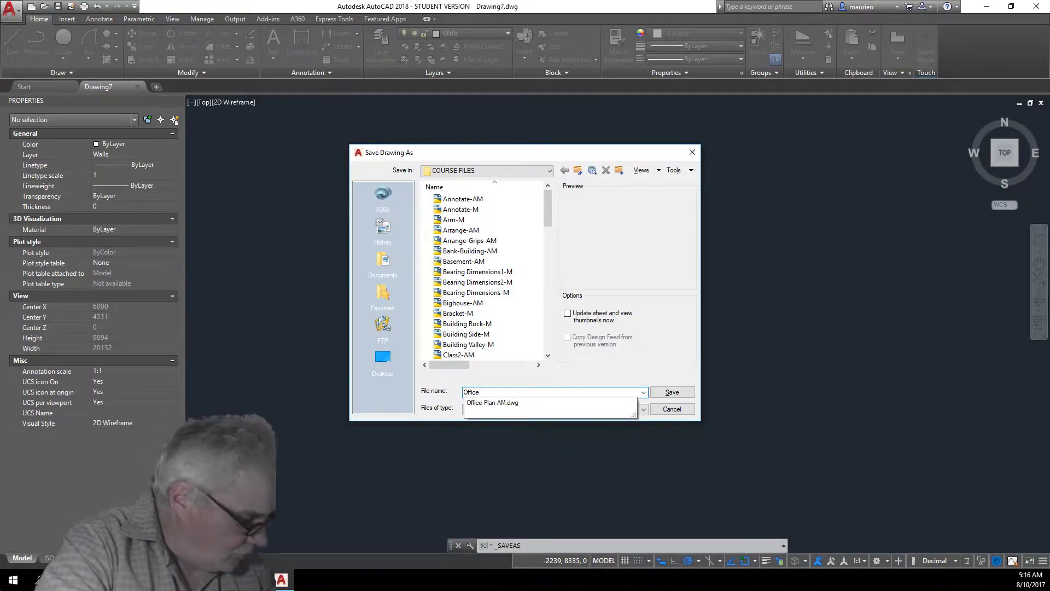
text(1)
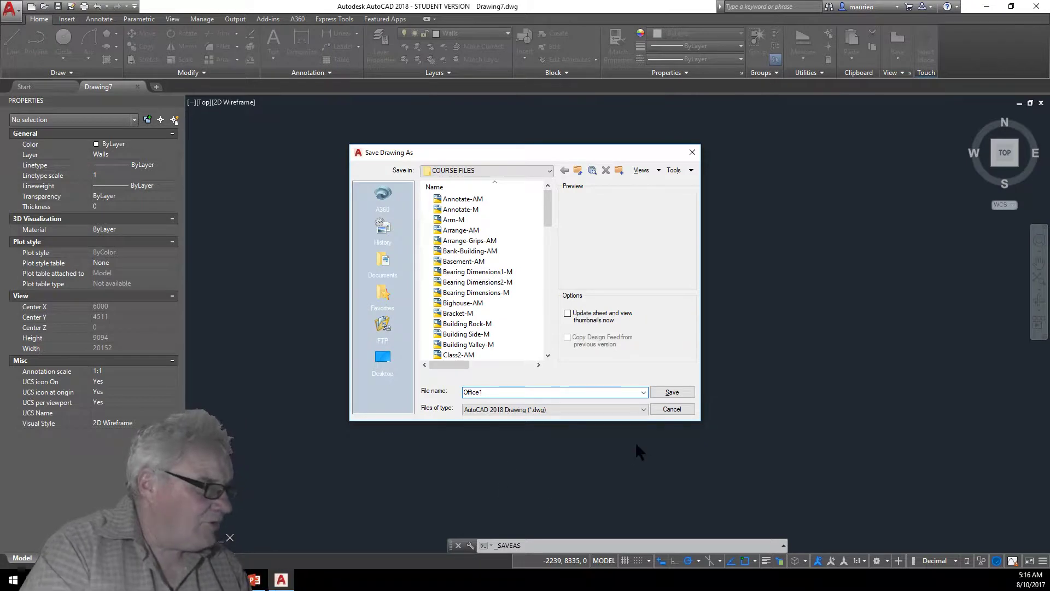
click(664, 391)
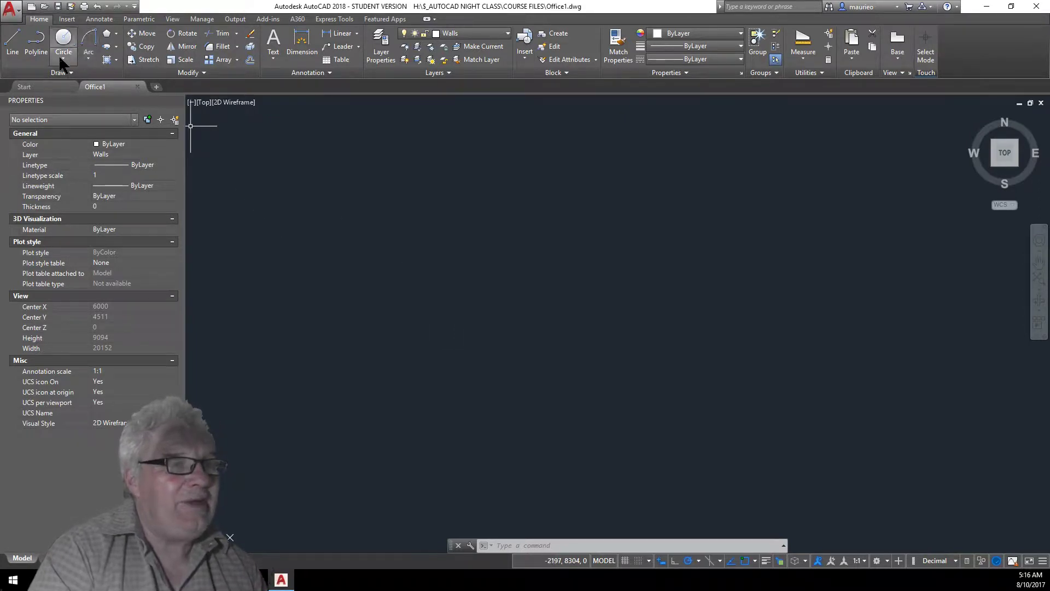
Begin a polyline for the office's outer wall at the coordinates 3000,3000.
click(35, 38)
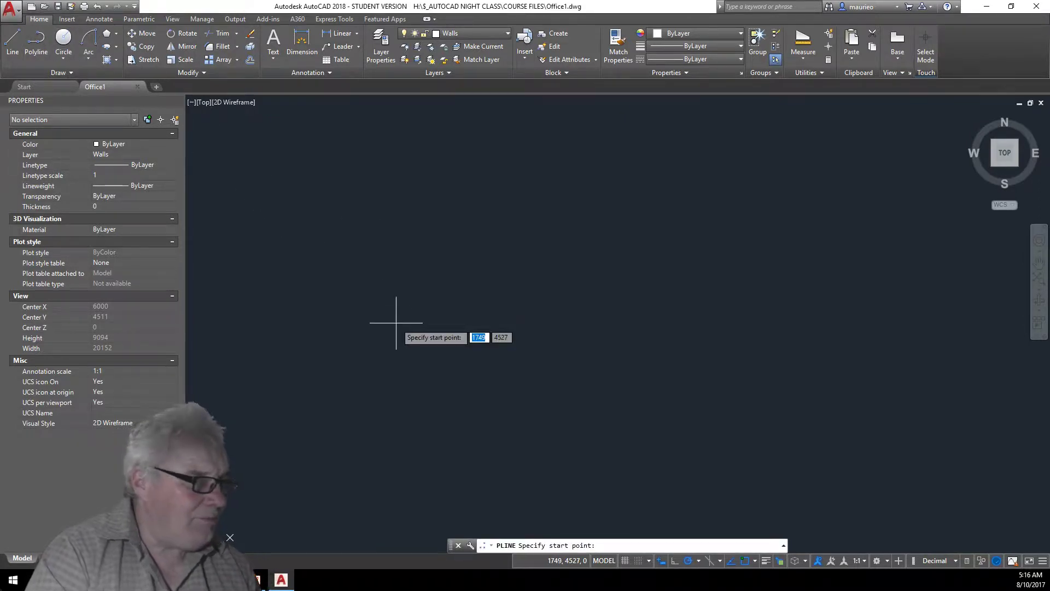
text(3000)
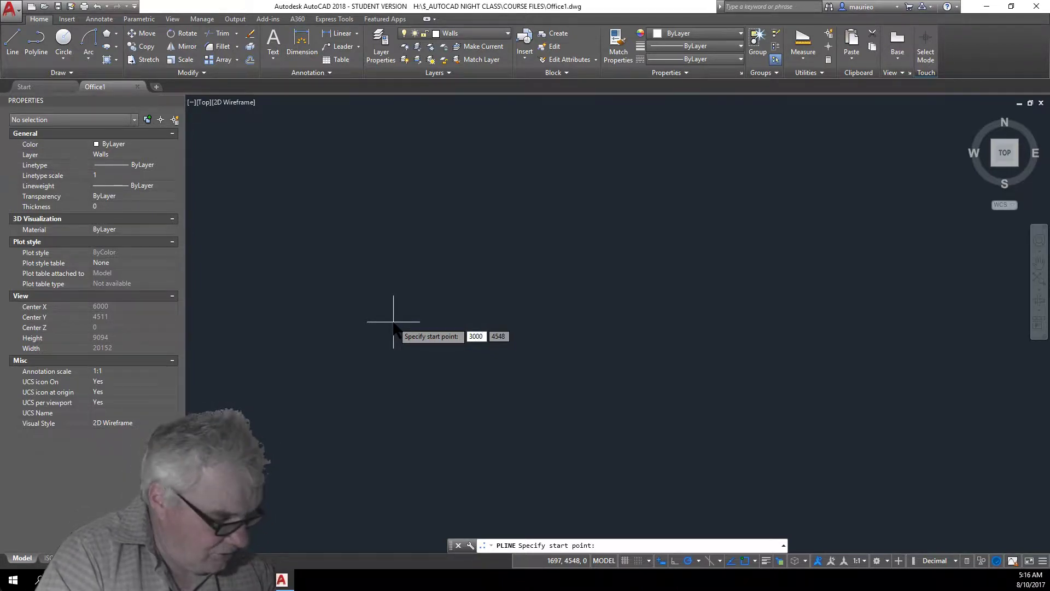
key(Tab)
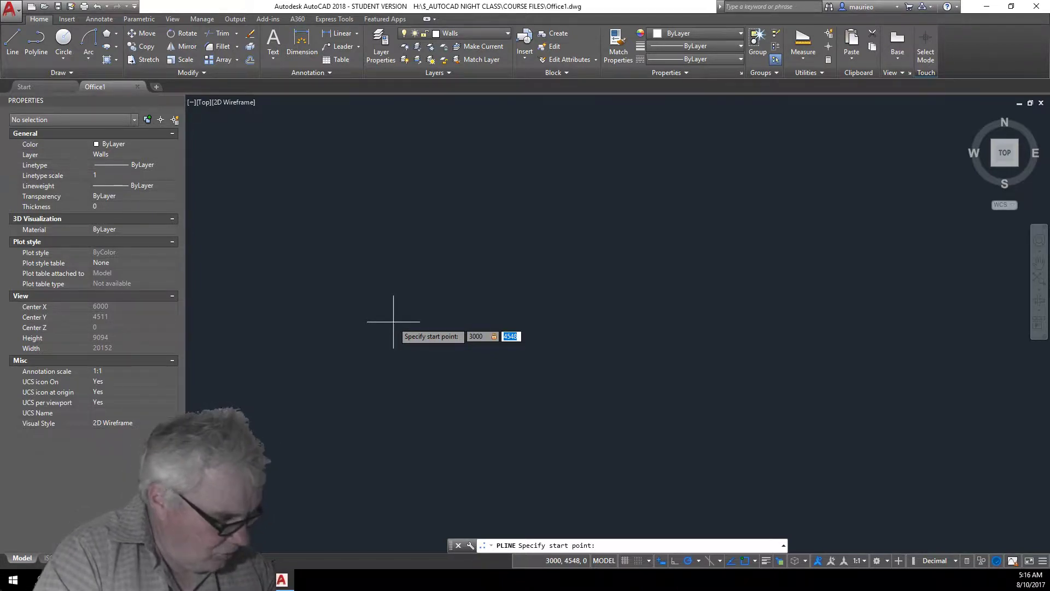
text(3)
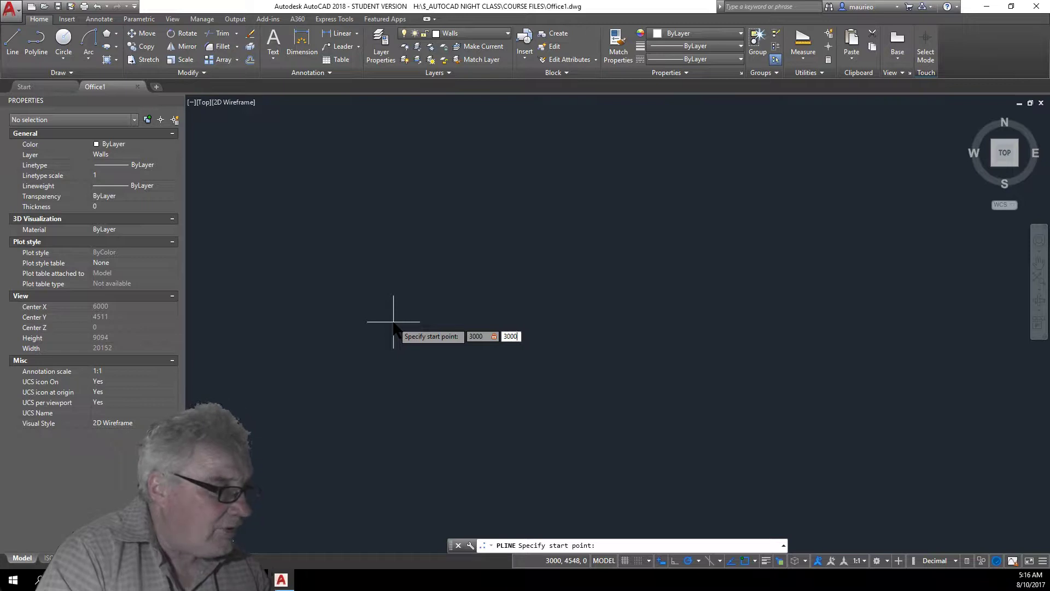
text(000)
key(Return)
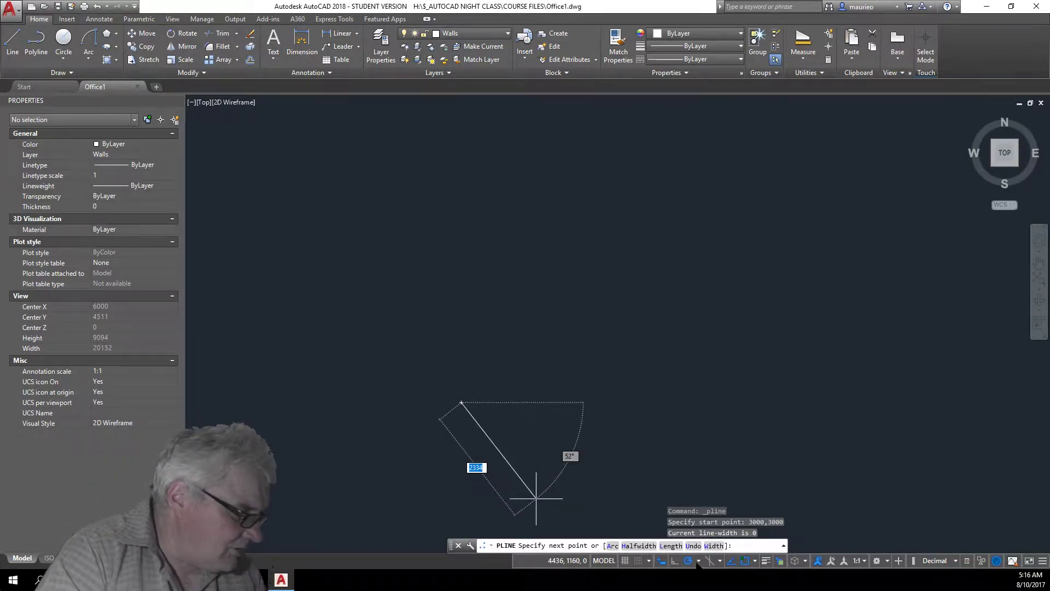
Set polar tracking to 45° increments and draw the polyline's first segment 7500 straight down.
click(698, 560)
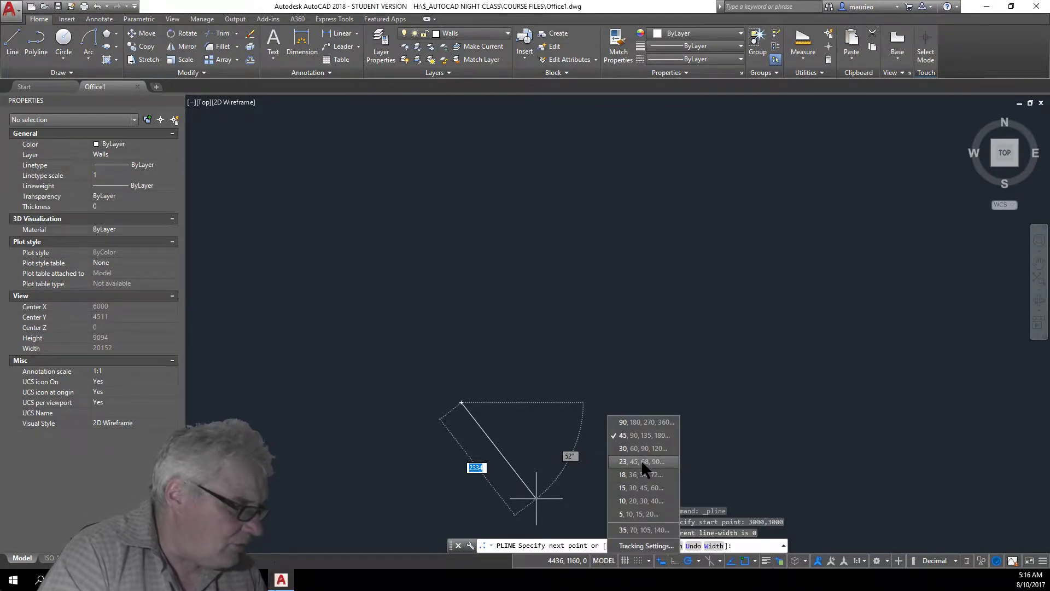
click(643, 432)
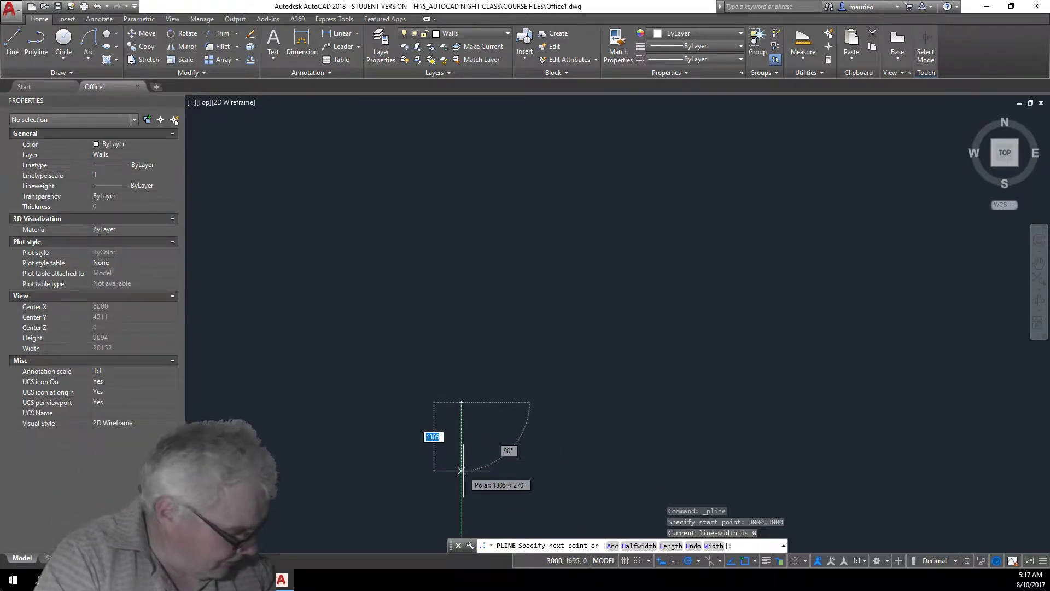
text(7)
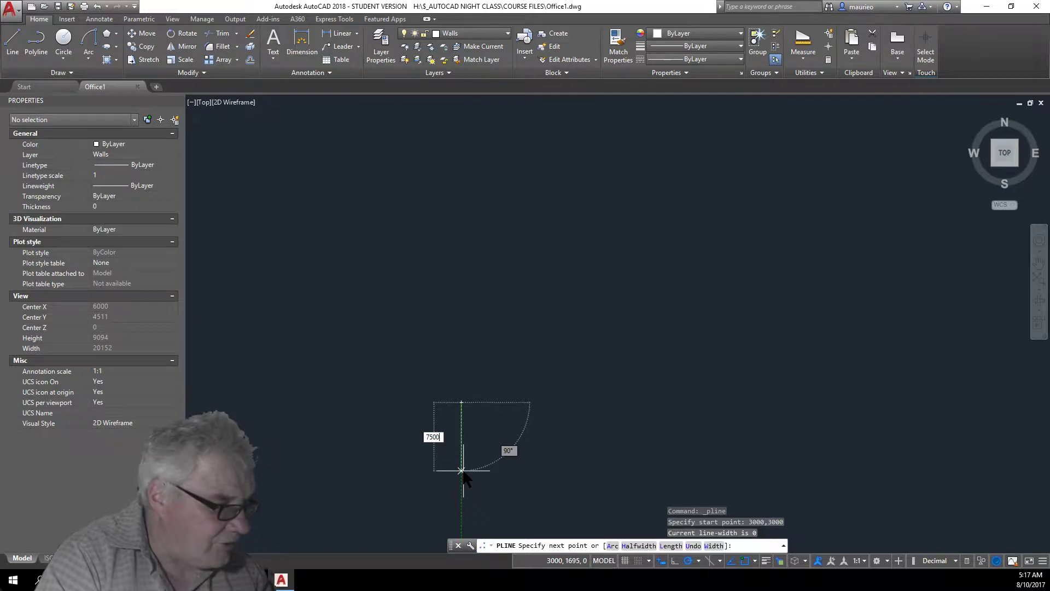
text(500)
key(Return)
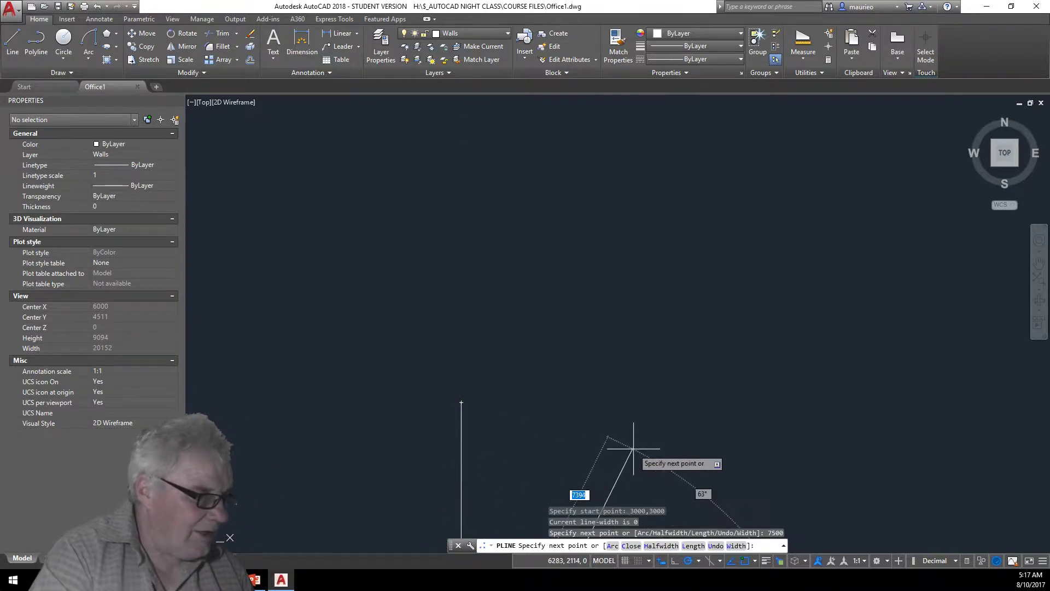
Continue the wall polyline 18200 horizontally to the right, followed by 6000 up to the right at 45°.
scroll(493, 355, down, 5)
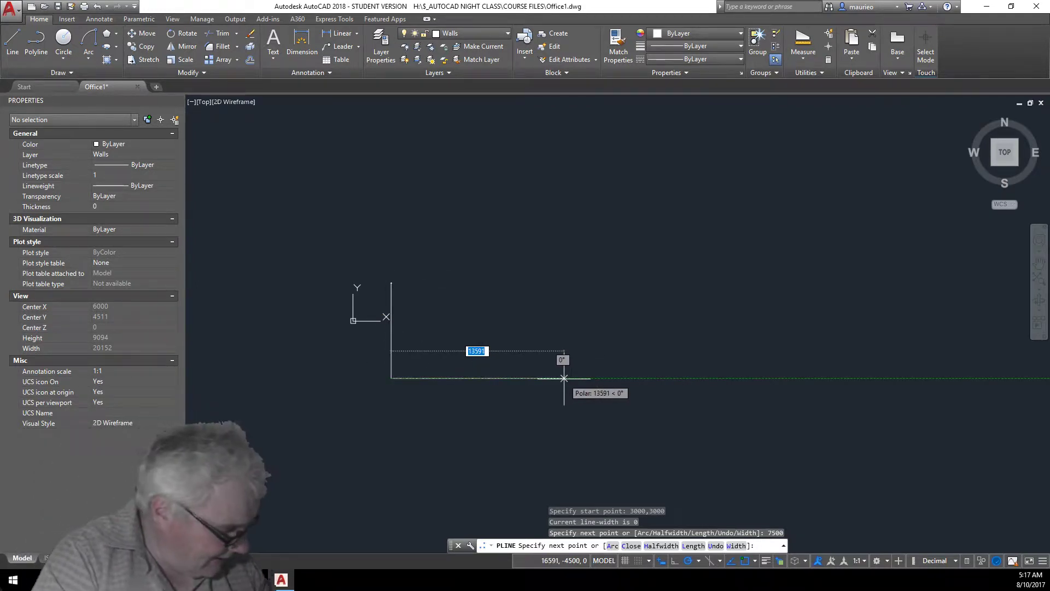
key(BackSpace)
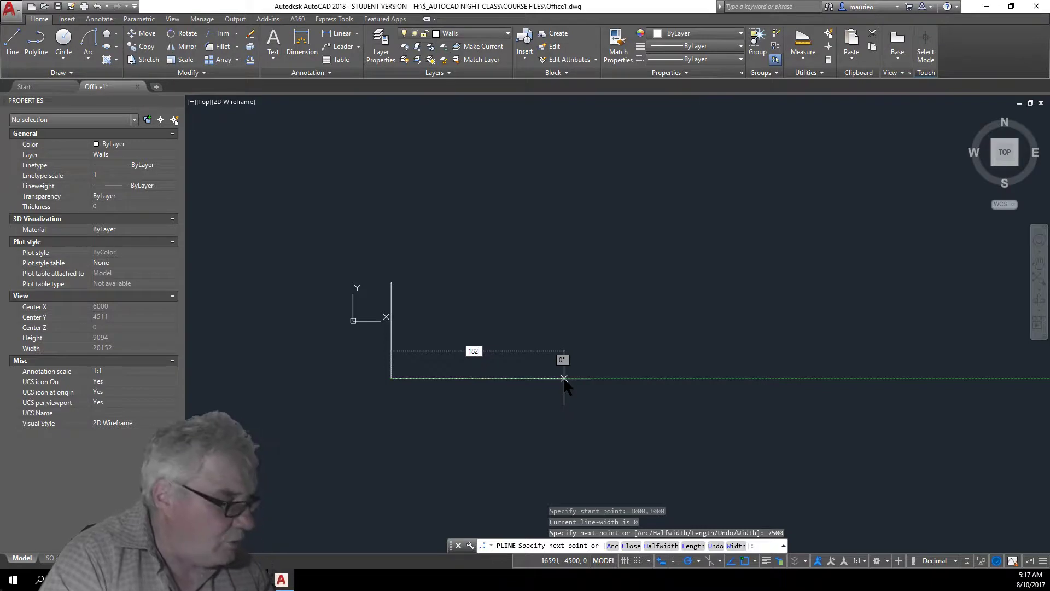
key(Return)
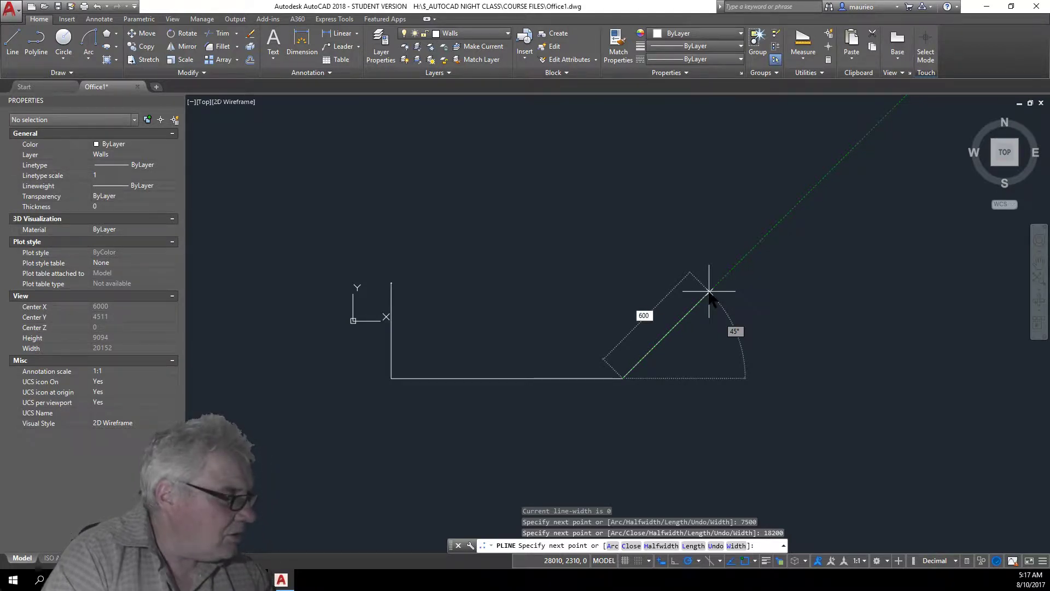
key(Return)
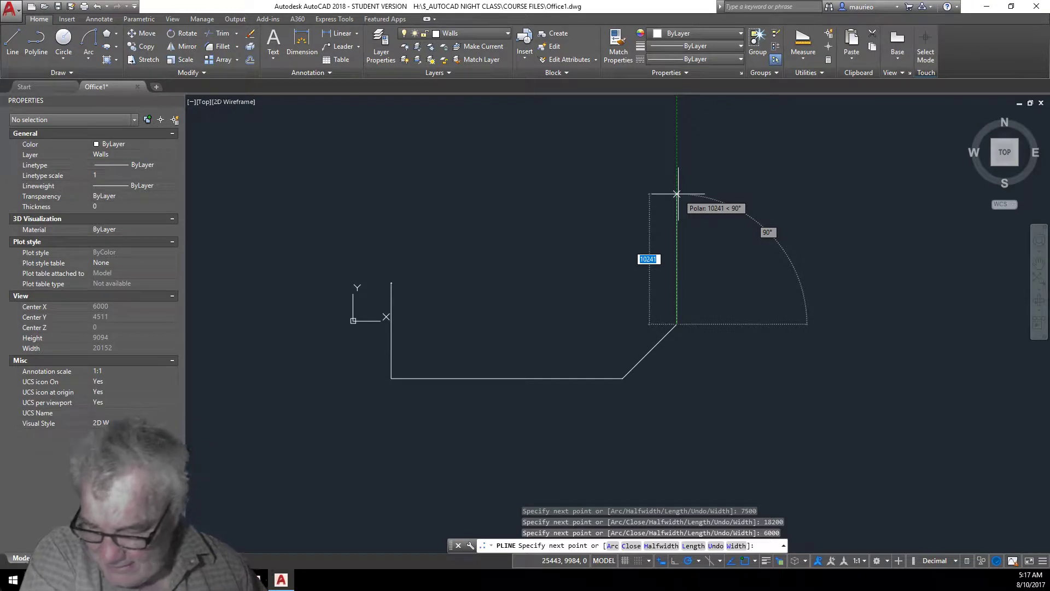
Continue the wall polyline 9000 straight up and 18200 to the left, and close it back to its start point.
text(9000)
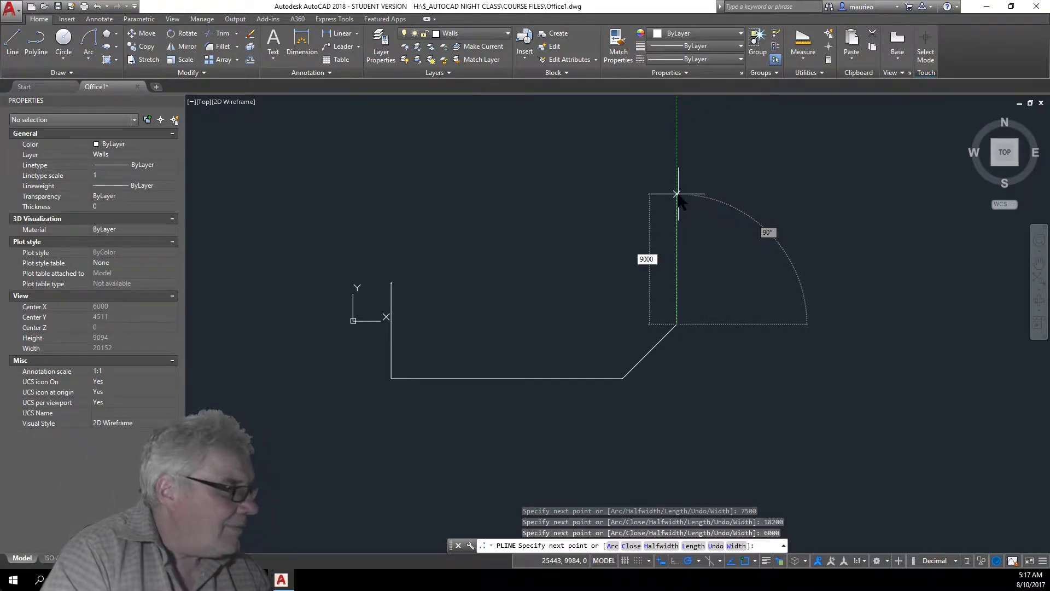
key(Return)
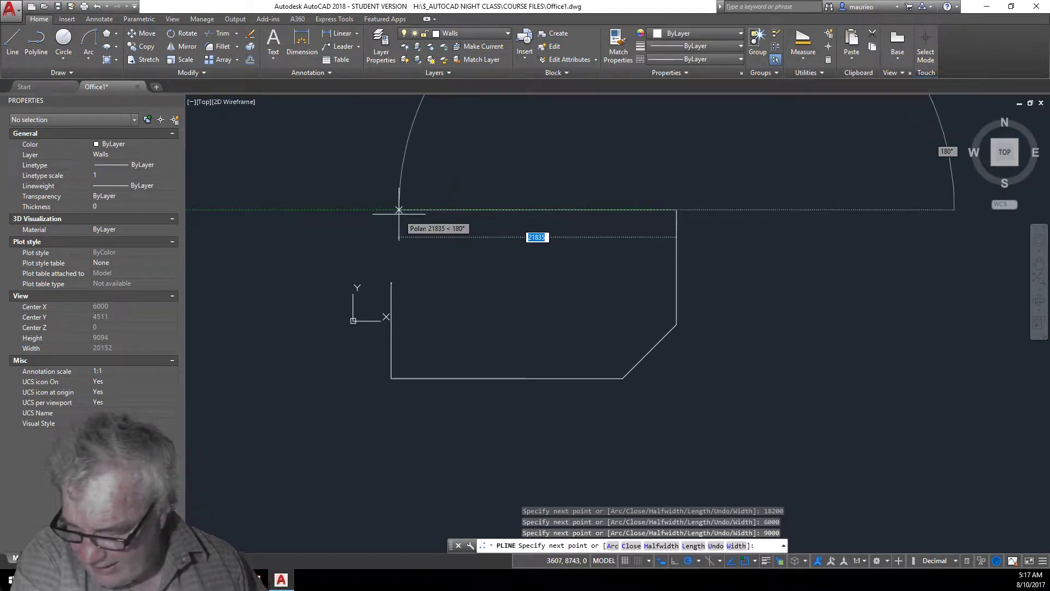
text(18)
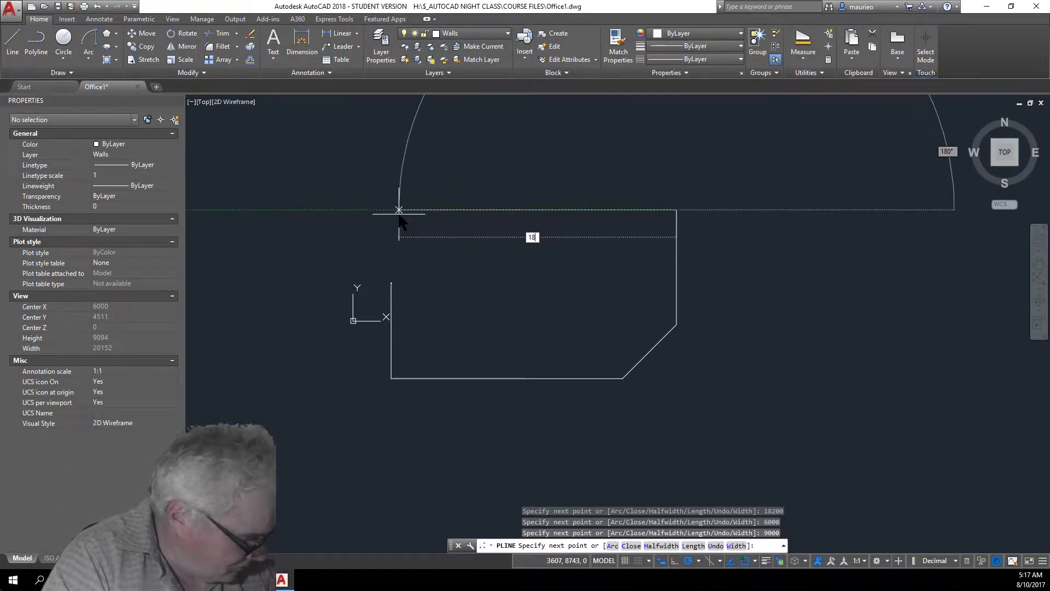
text(200)
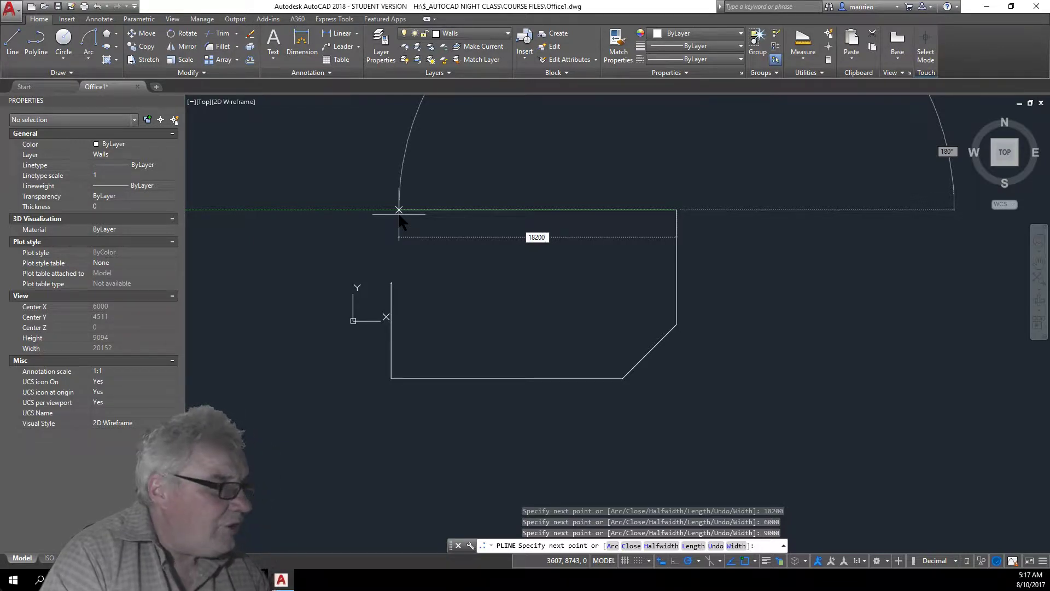
key(Return)
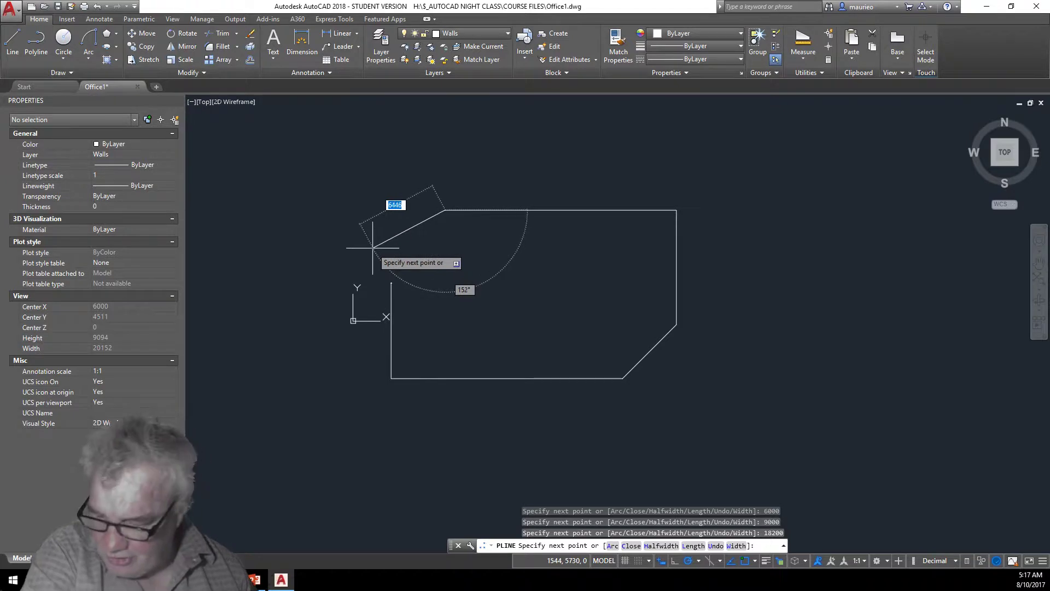
text(c)
key(Return)
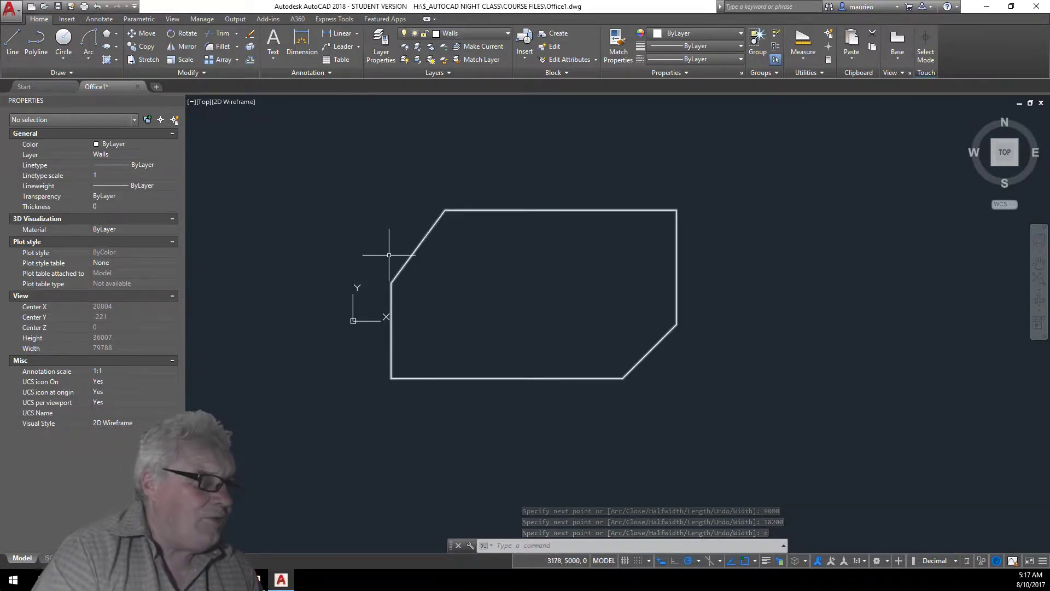
key(Escape)
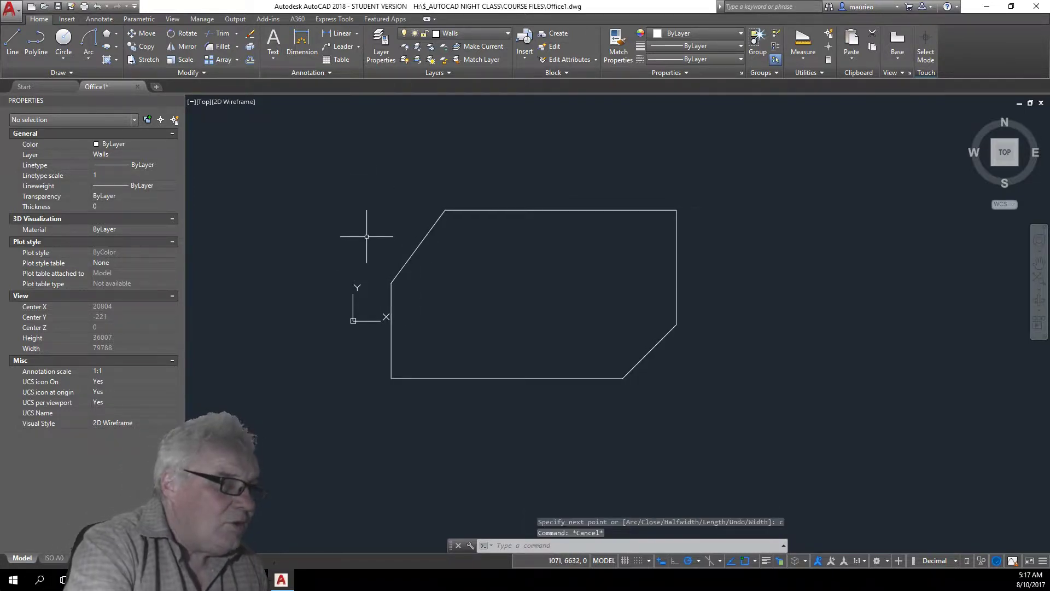
key(Escape)
key(Escape)
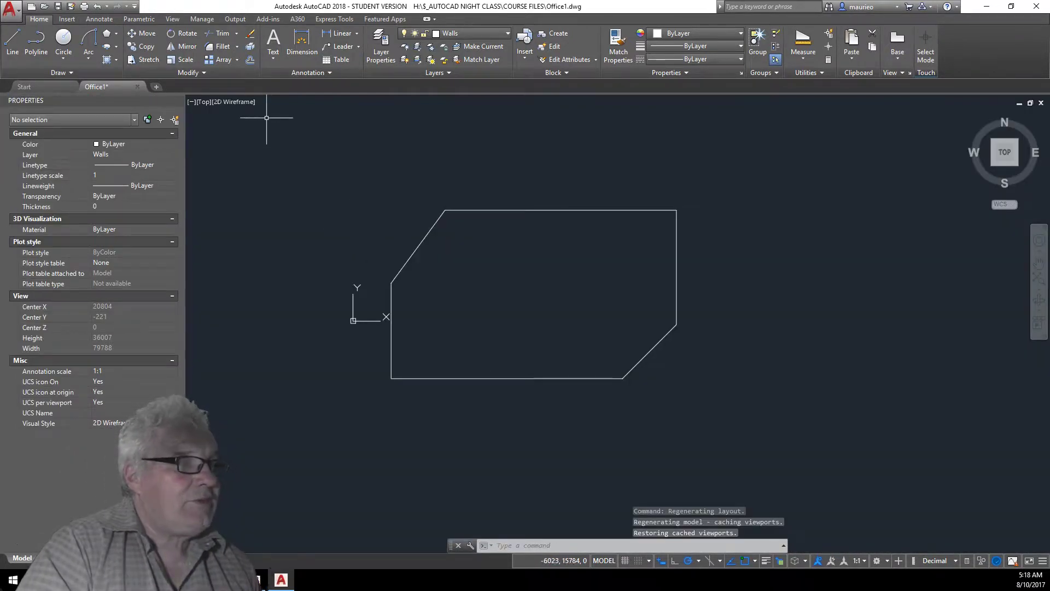
Start an interior line on the bottom wall, 4200 to the right of its lower-left corner, and draw it 3000 straight up.
click(12, 38)
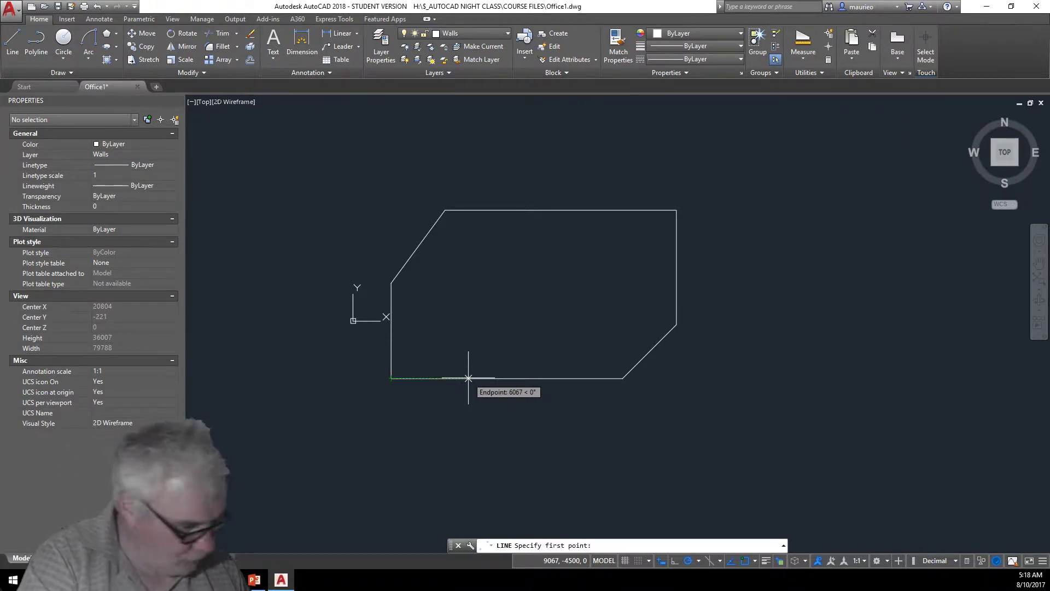
text(420)
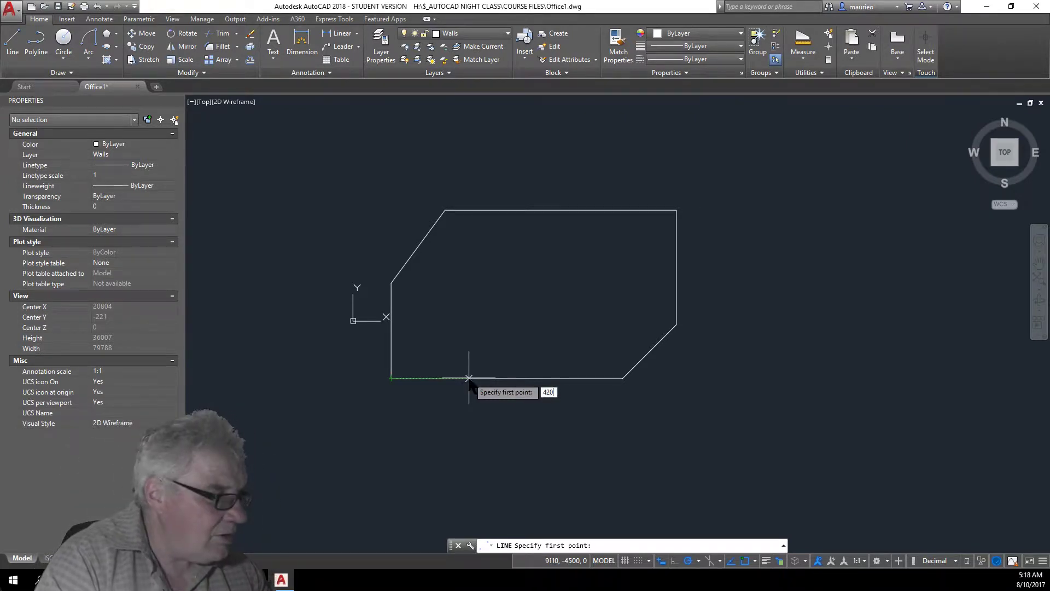
text(0)
key(Return)
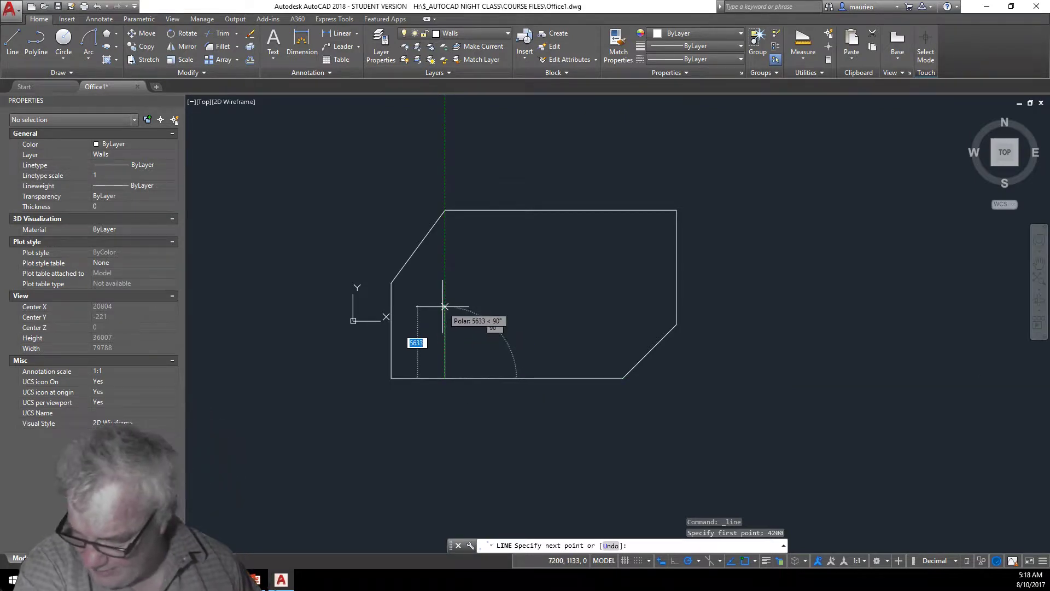
text(30)
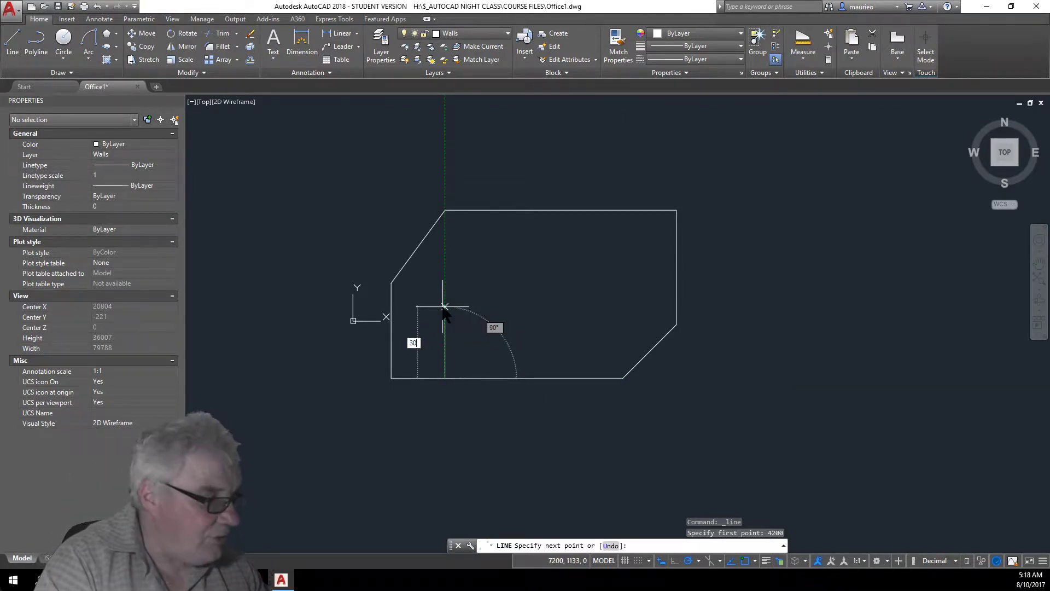
text(00)
key(Return)
Continue the interior line 4500 horizontally to the right.
right_click(507, 339)
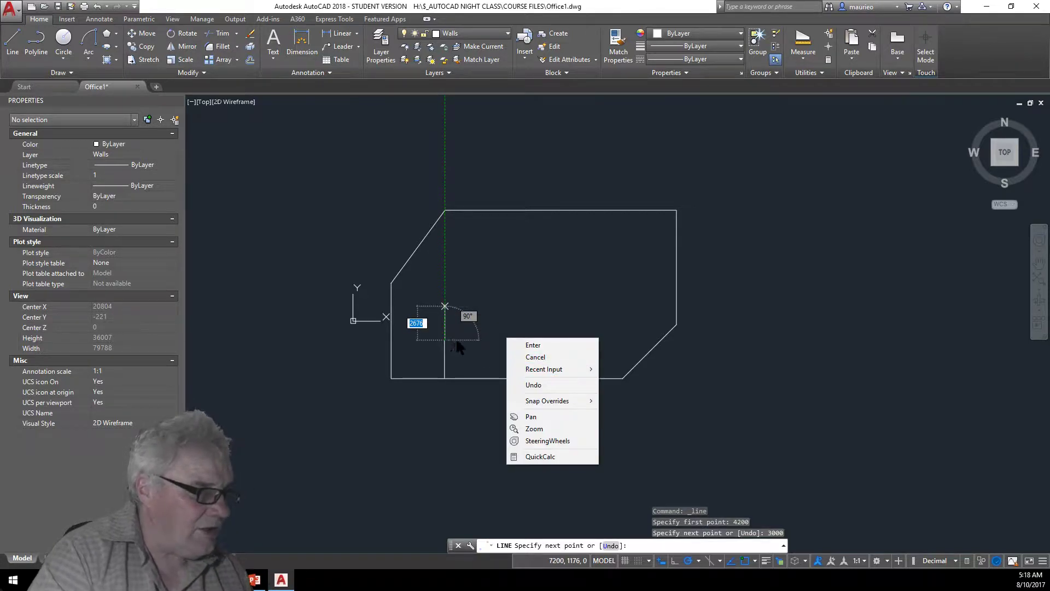
click(485, 340)
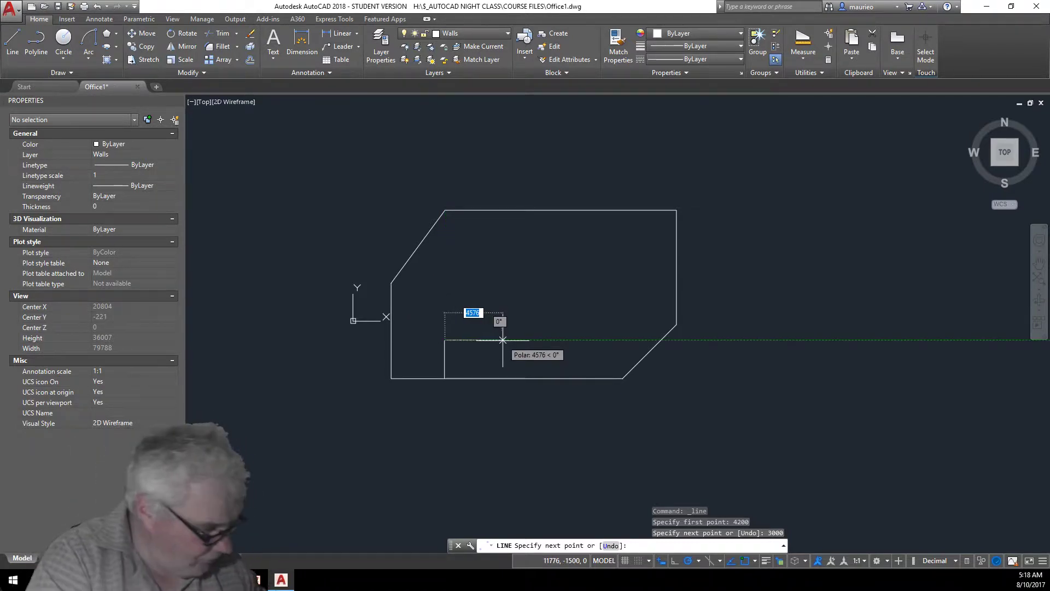
text(45)
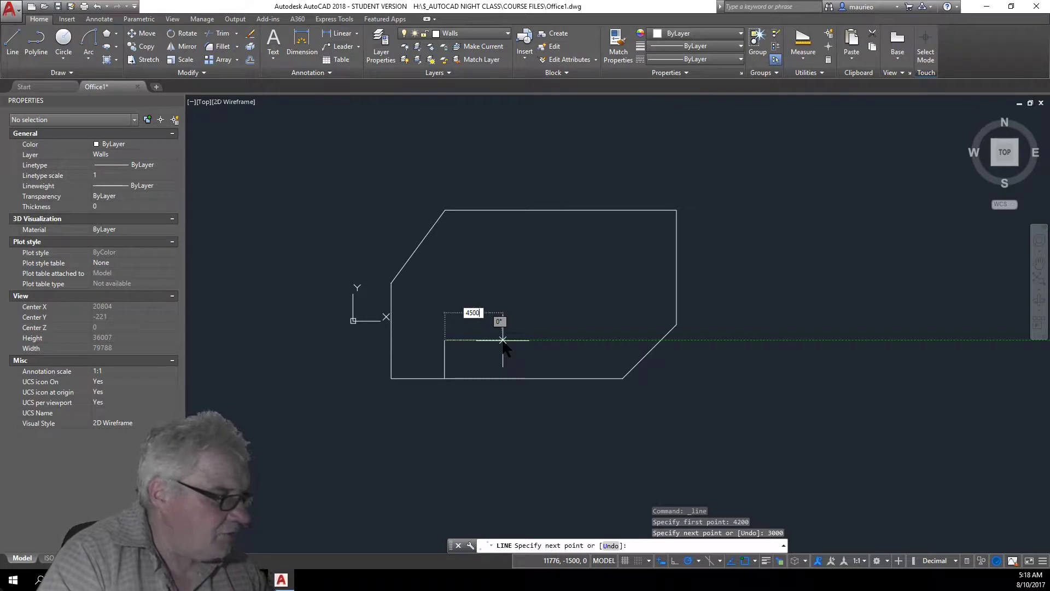
text(00)
key(Return)
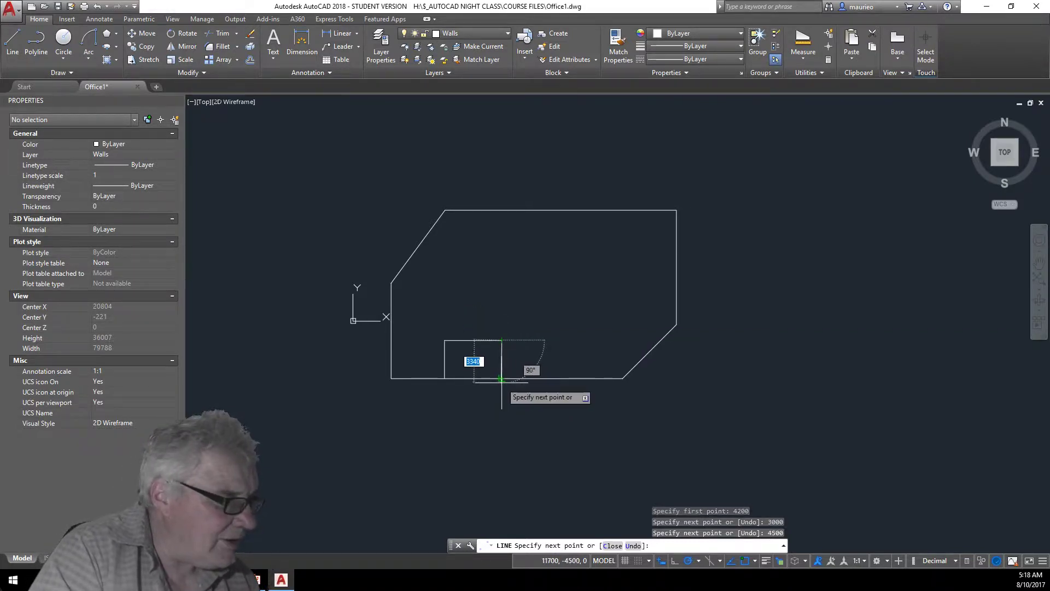
Check which running object snap modes are enabled.
click(755, 561)
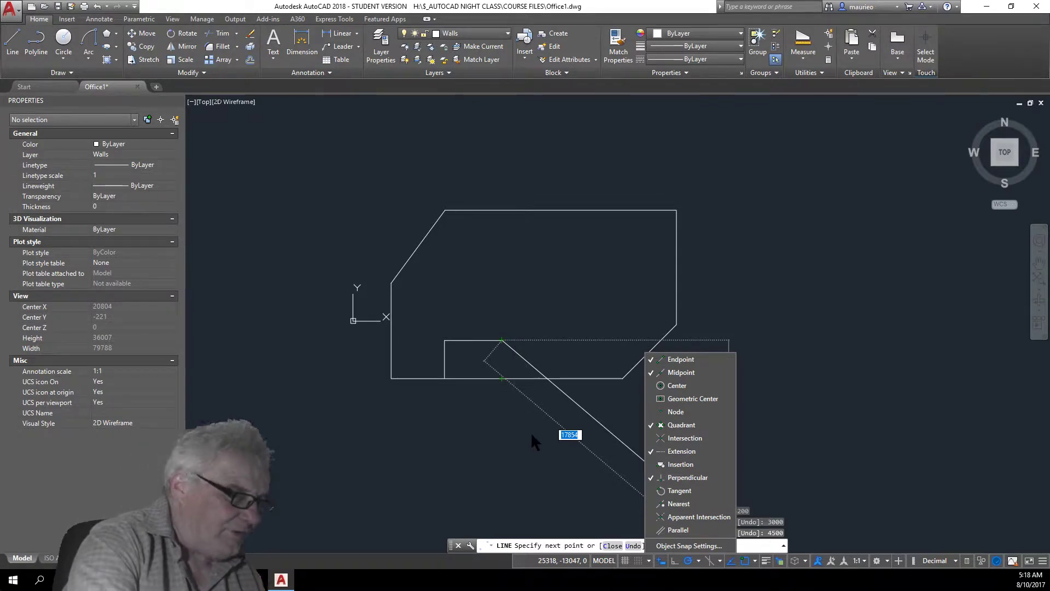
key(Escape)
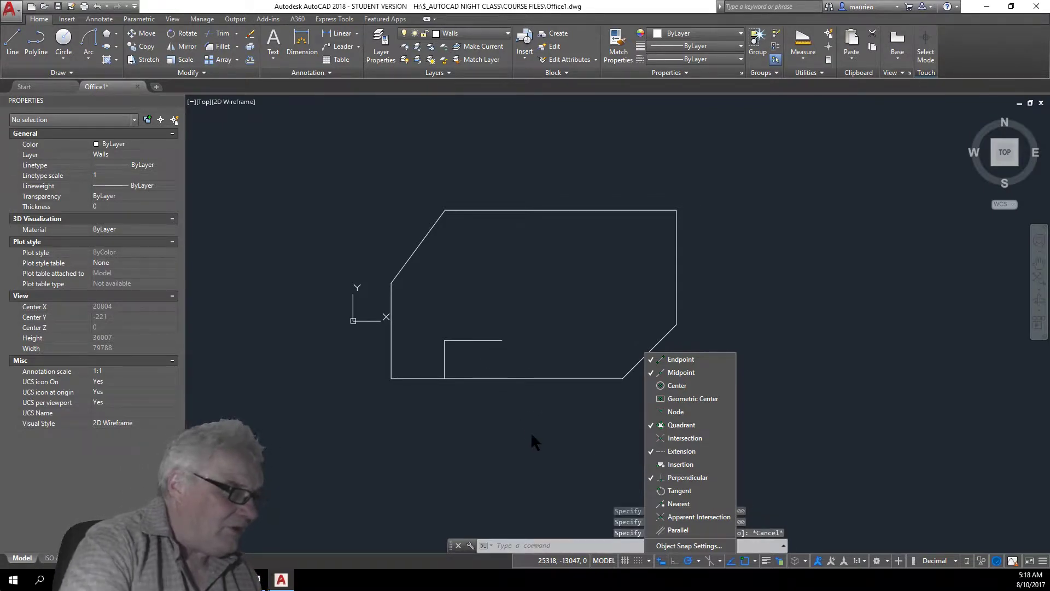
click(485, 340)
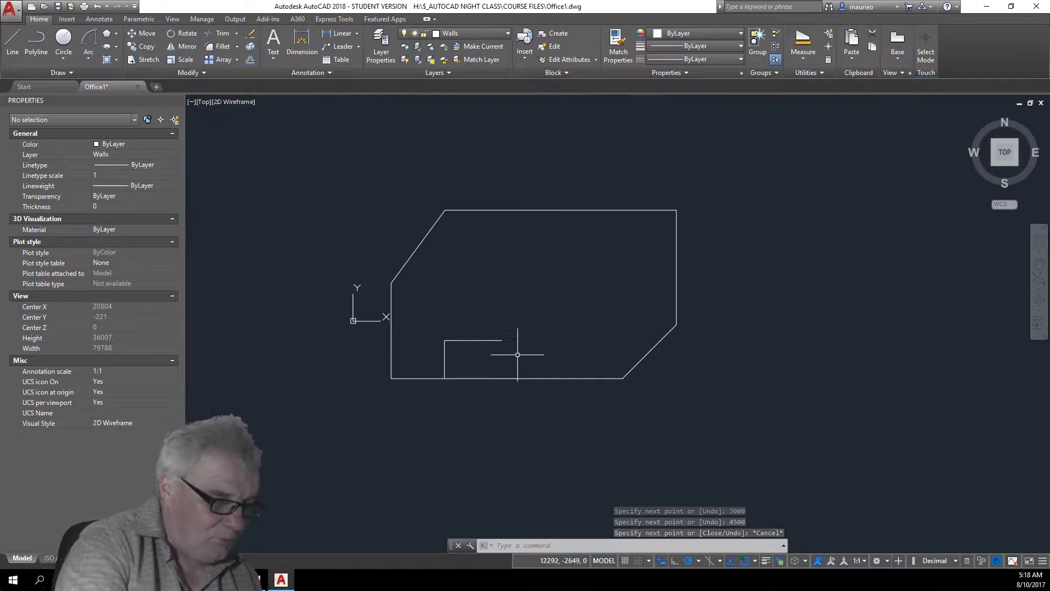
key(Escape)
key(Escape)
Draw a line from the open end of the 4500 segment straight down to the bottom wall and check its length.
text(l)
key(Return)
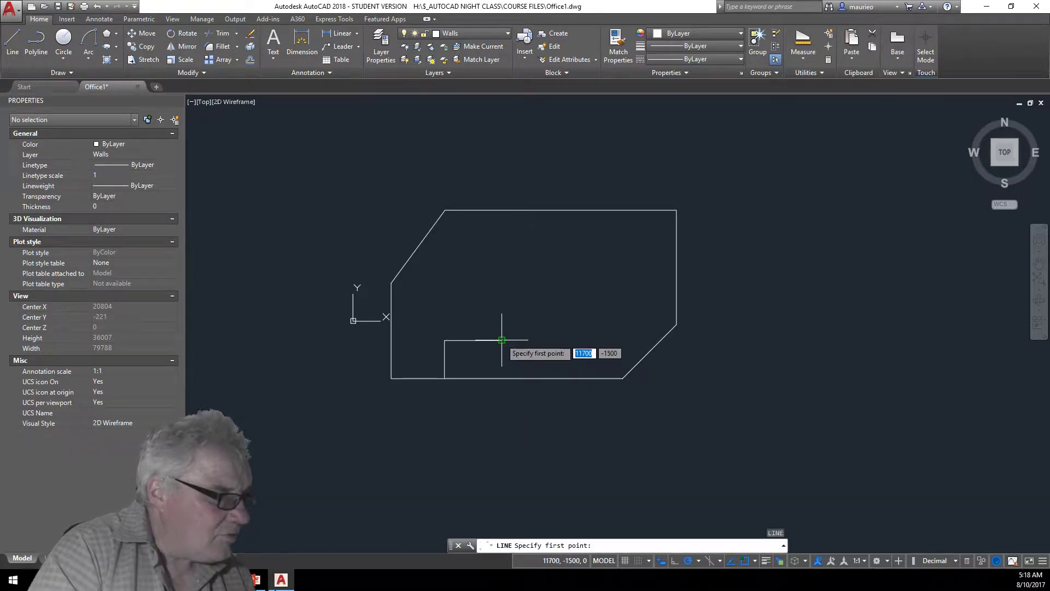
click(501, 340)
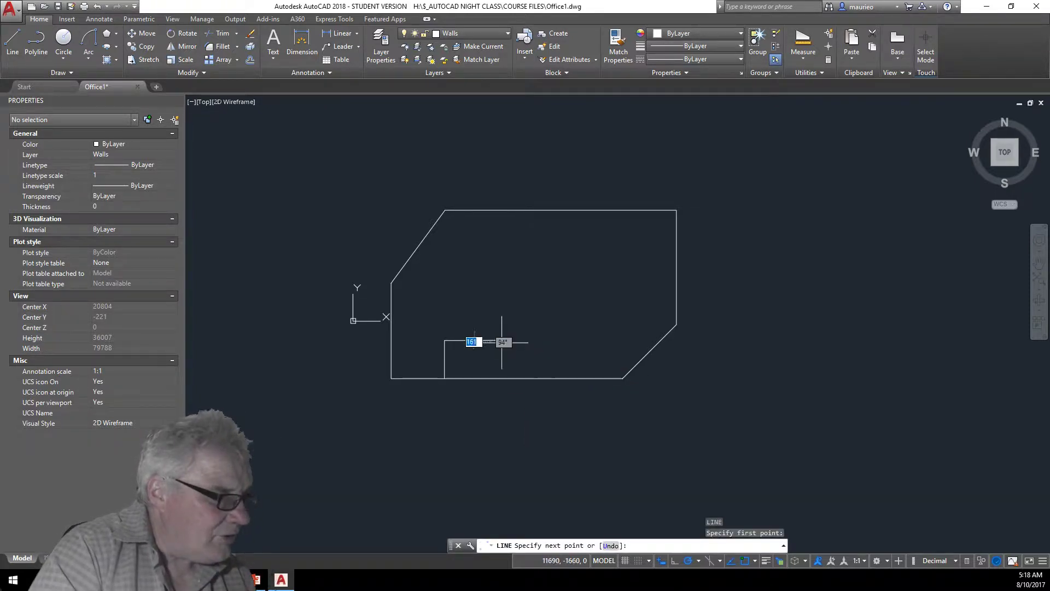
click(502, 378)
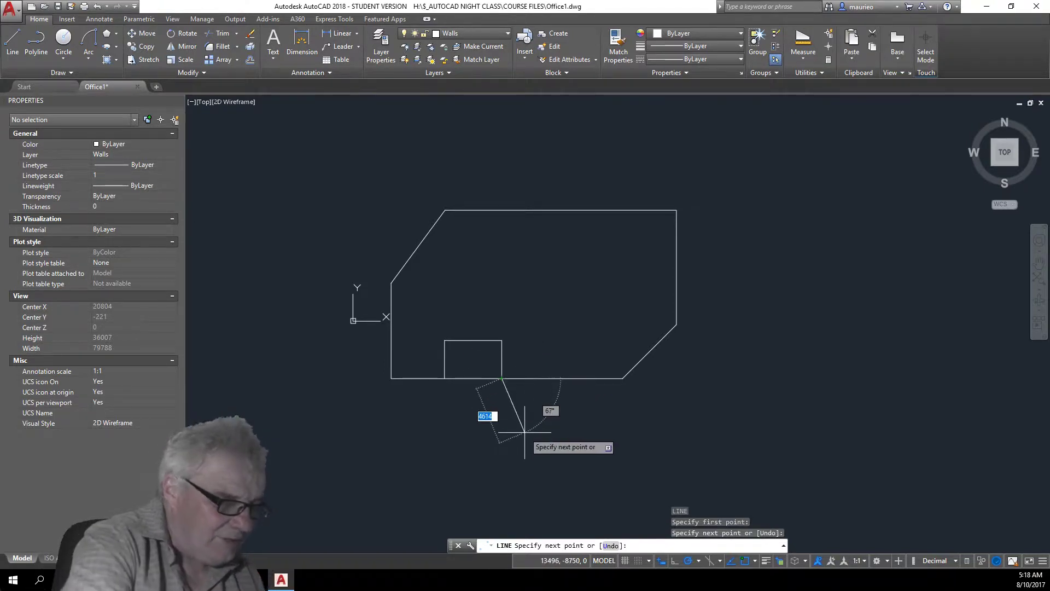
key(Escape)
key(Escape)
click(503, 357)
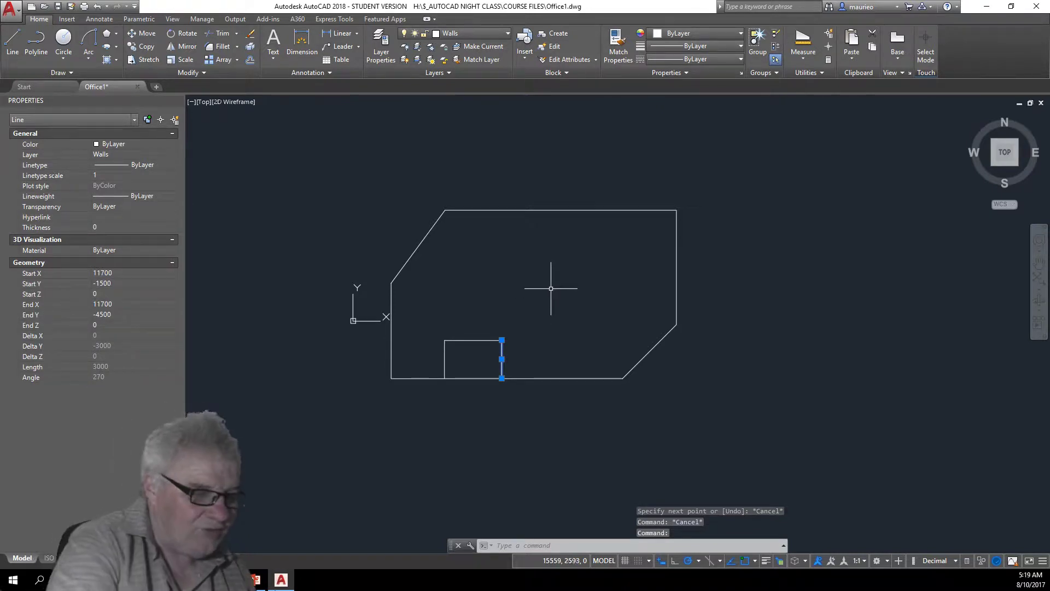
key(Escape)
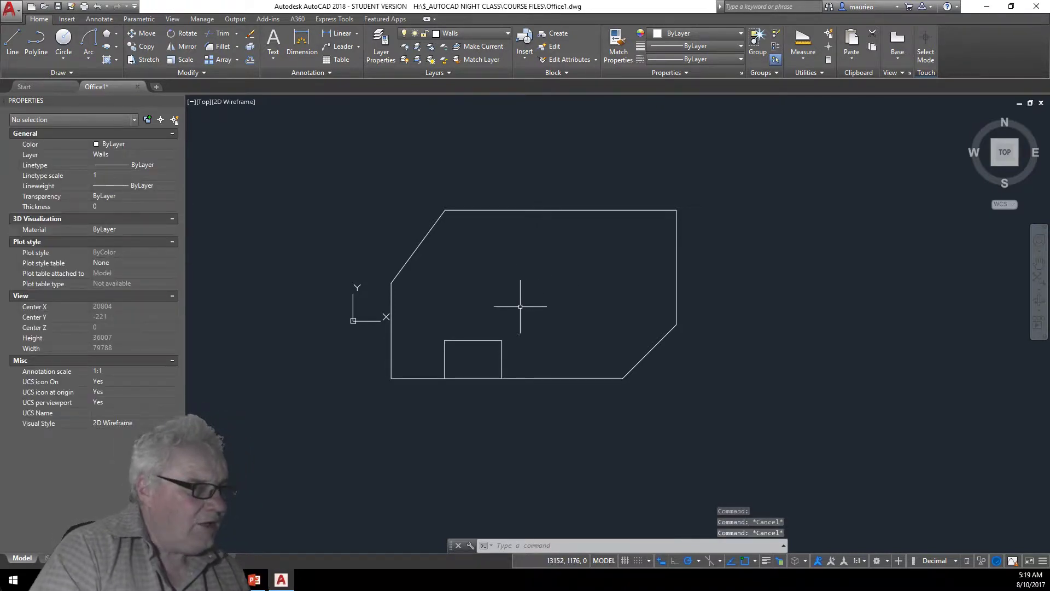
Move the three interior lines of the small room at the bottom wall to the Partitions layer.
click(520, 306)
click(424, 356)
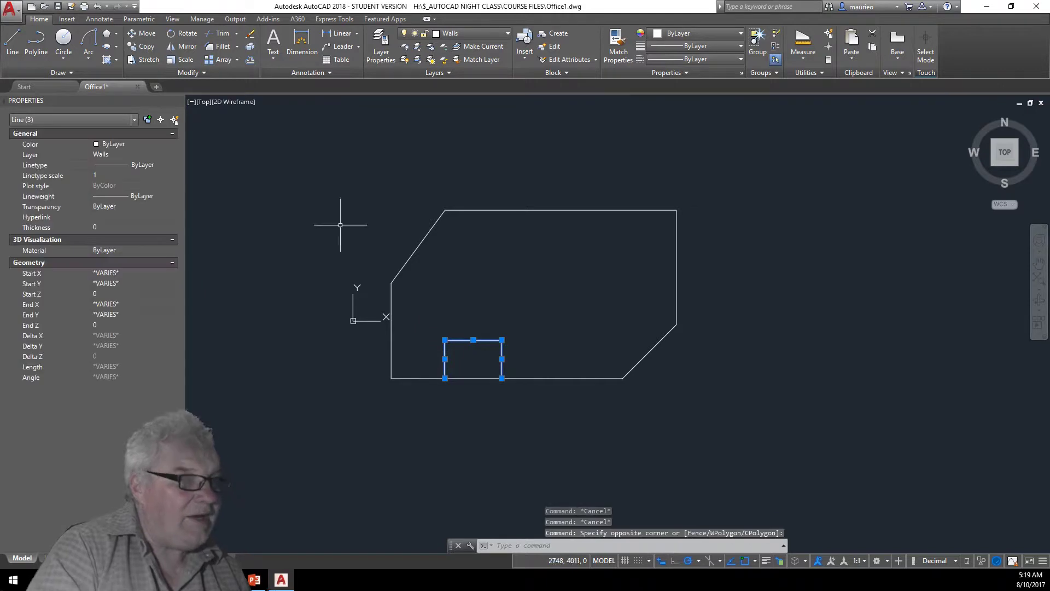
click(155, 154)
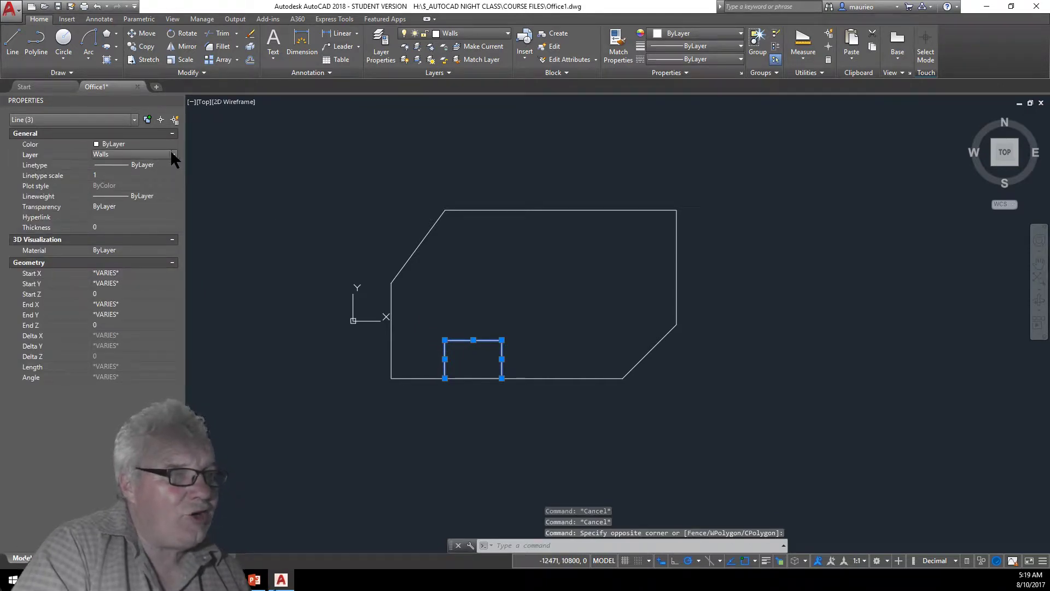
click(172, 155)
click(126, 205)
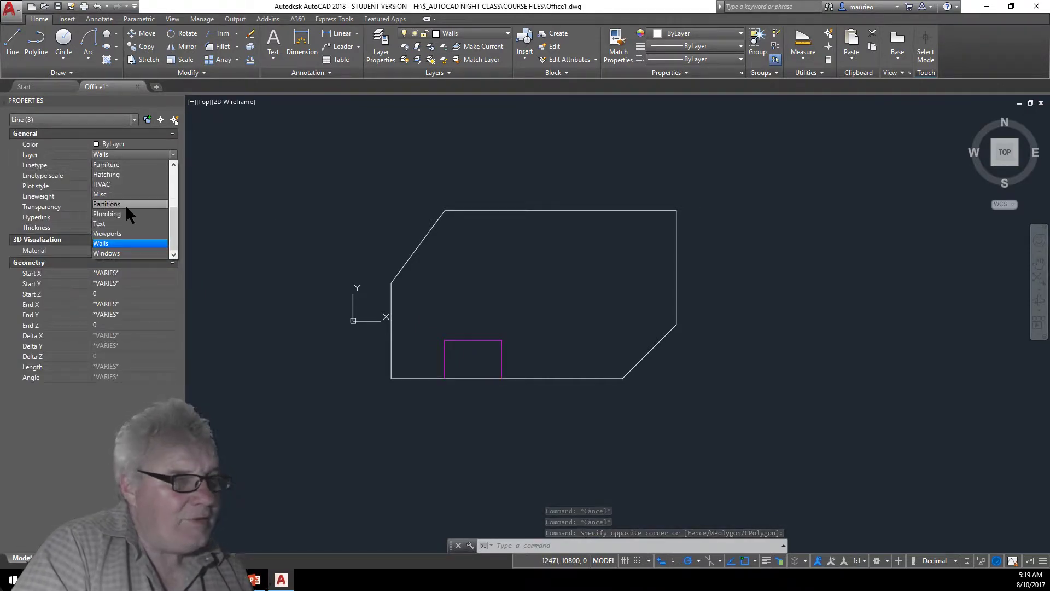
key(Escape)
key(Escape)
key(Escape)
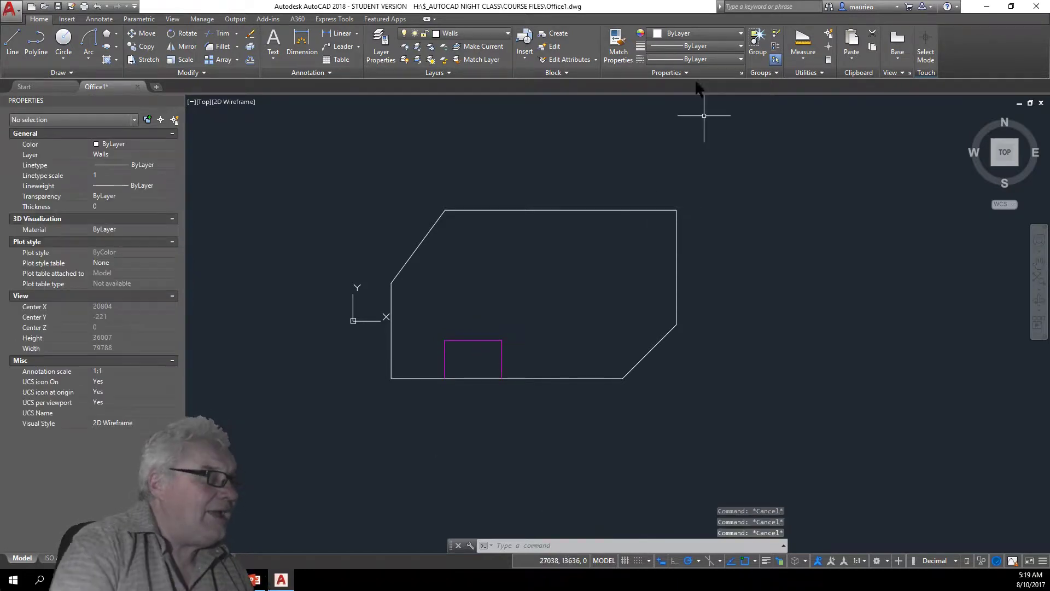
Make Partitions the current layer.
click(507, 30)
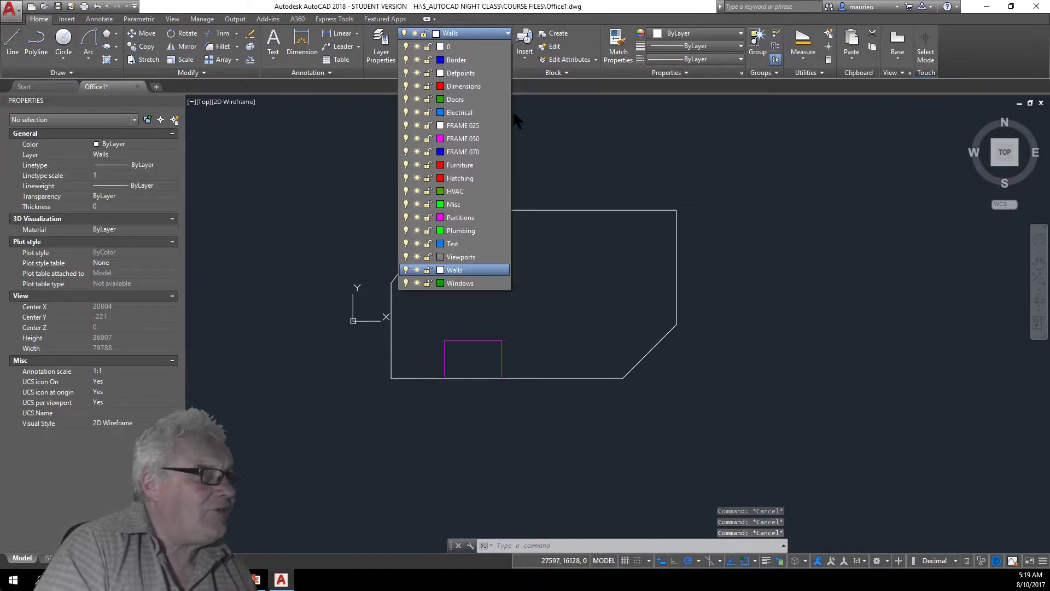
click(463, 216)
click(463, 216)
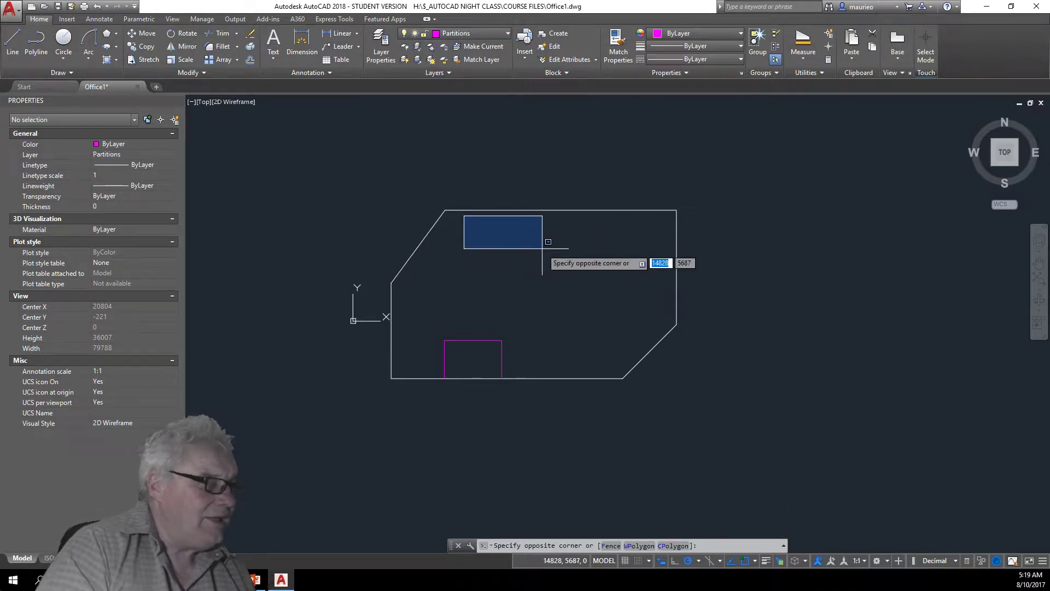
key(Escape)
key(Escape)
key(Escape)
key(Escape)
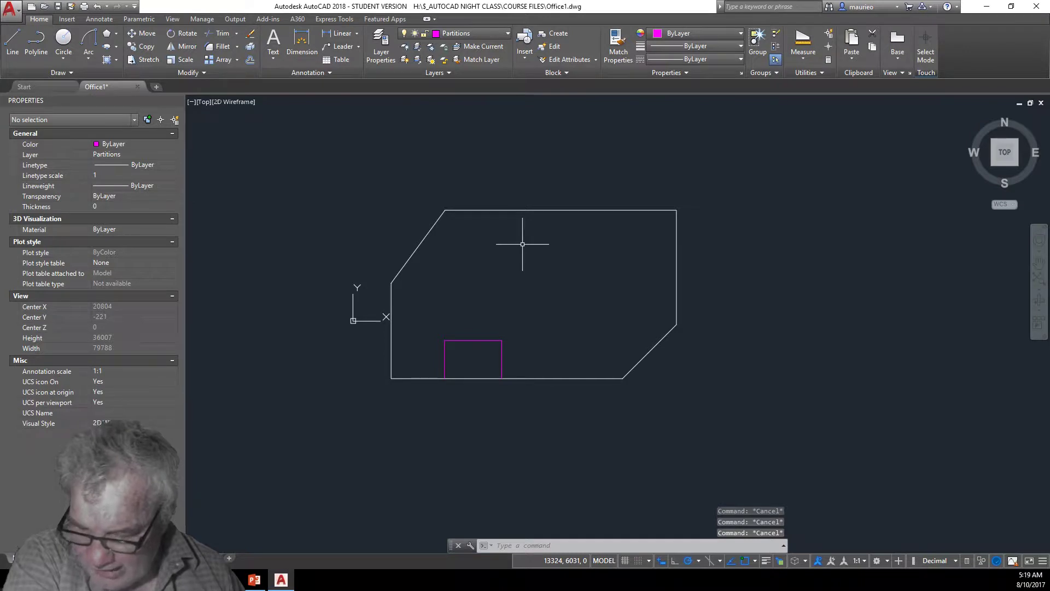
Draw a partition line 6000 straight up from the right end of the bottom wall.
text(l)
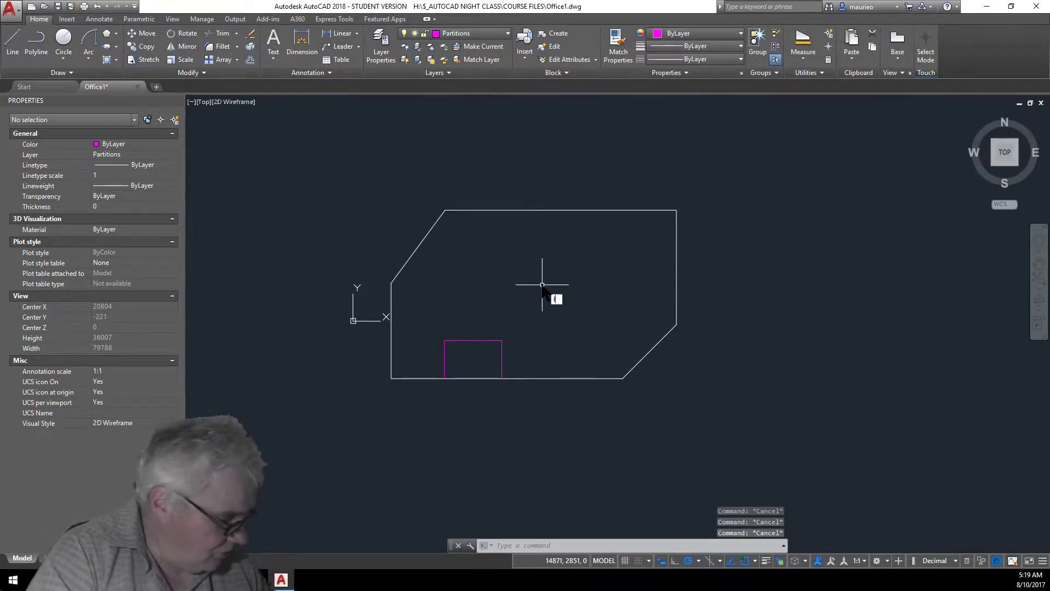
key(Return)
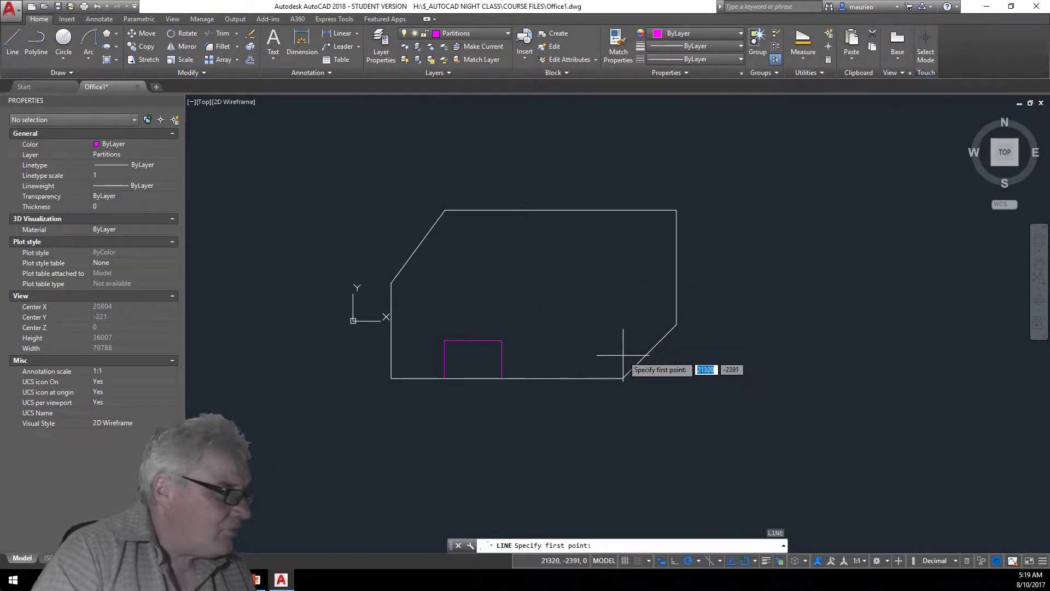
click(623, 378)
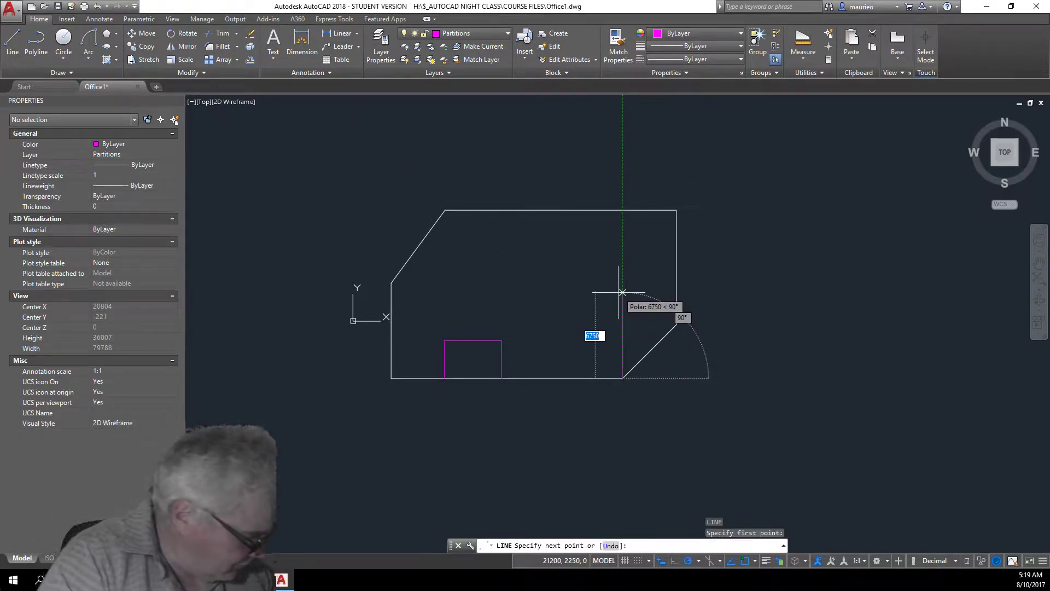
text(6000)
key(Return)
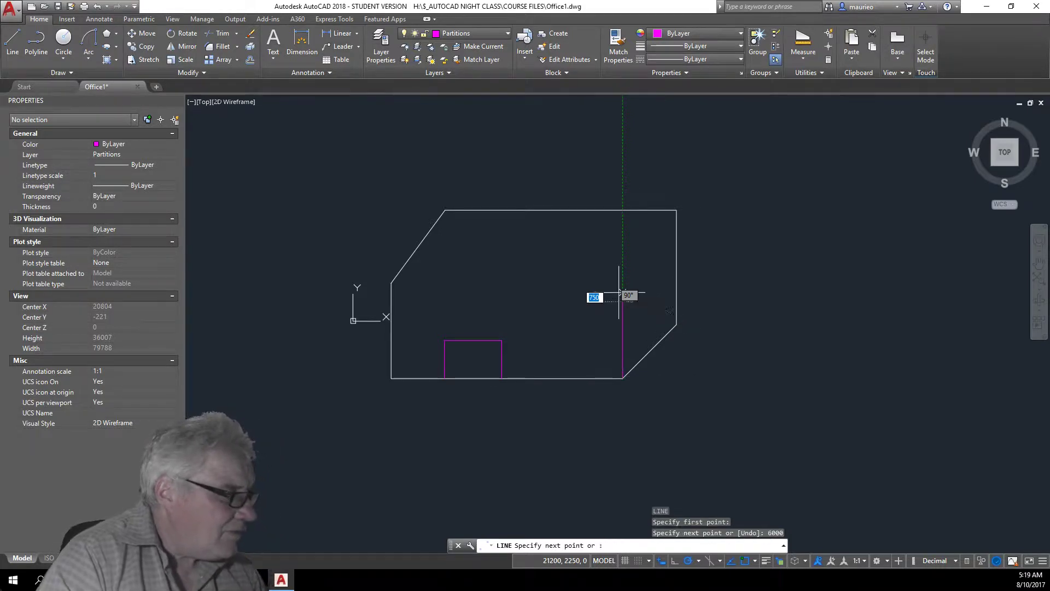
Continue the partition horizontally to meet the right wall perpendicularly, and check the lengths of both new lines.
click(676, 301)
key(Escape)
key(Escape)
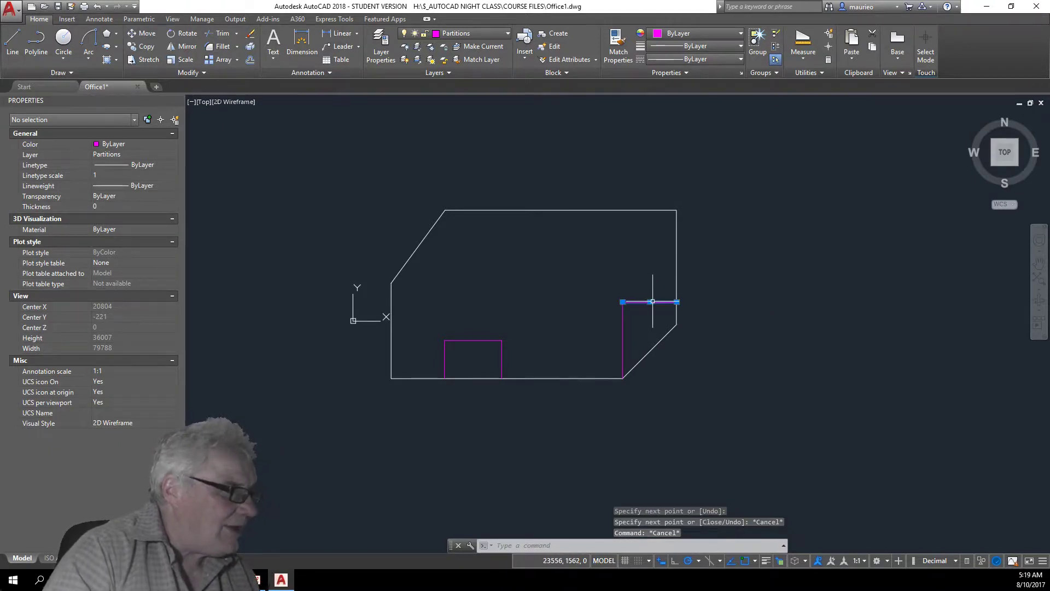
click(653, 302)
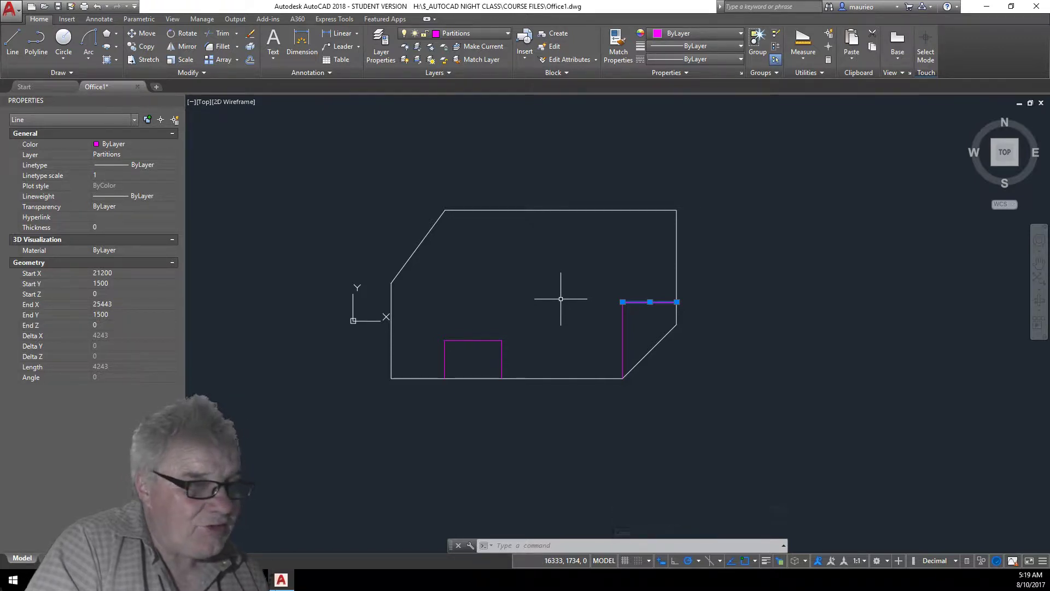
key(Escape)
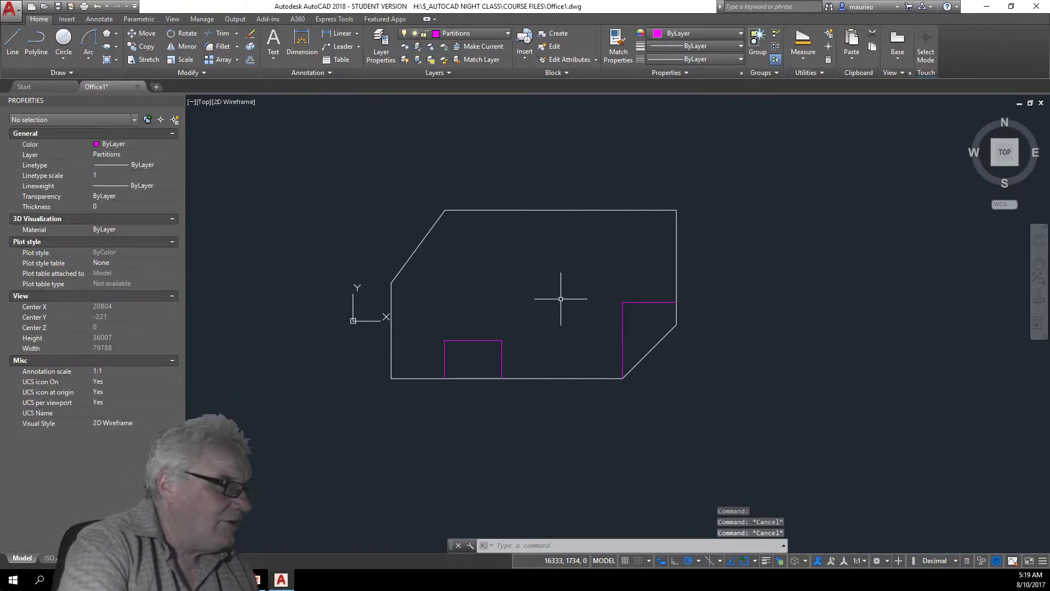
click(622, 331)
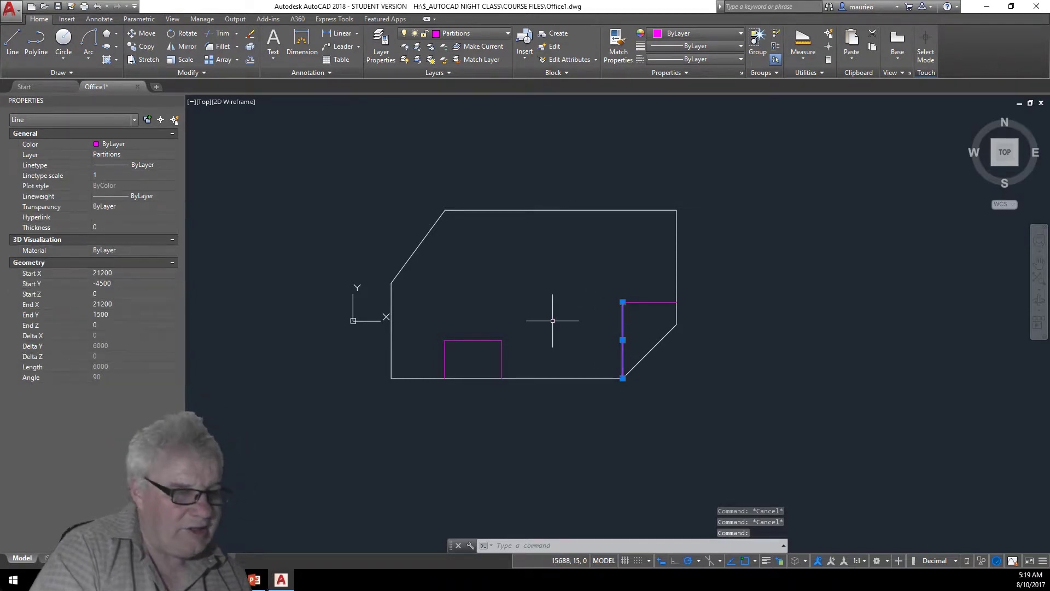
key(Escape)
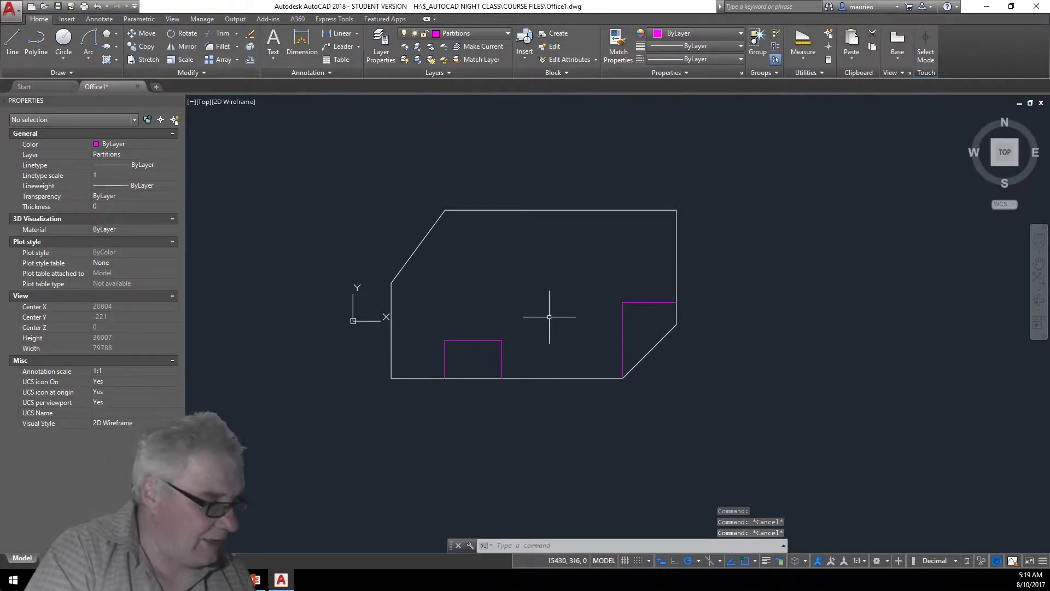
Draw a partition about 4560 down from the top wall's left end, 9000 horizontally right, and onward to the right wall.
text(l)
key(Return)
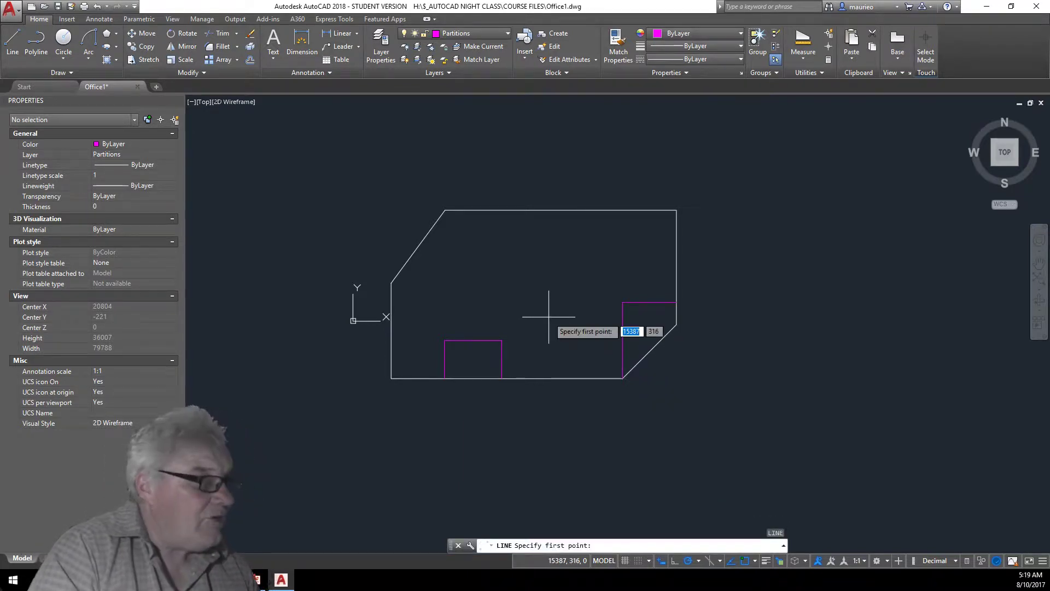
click(445, 211)
click(445, 268)
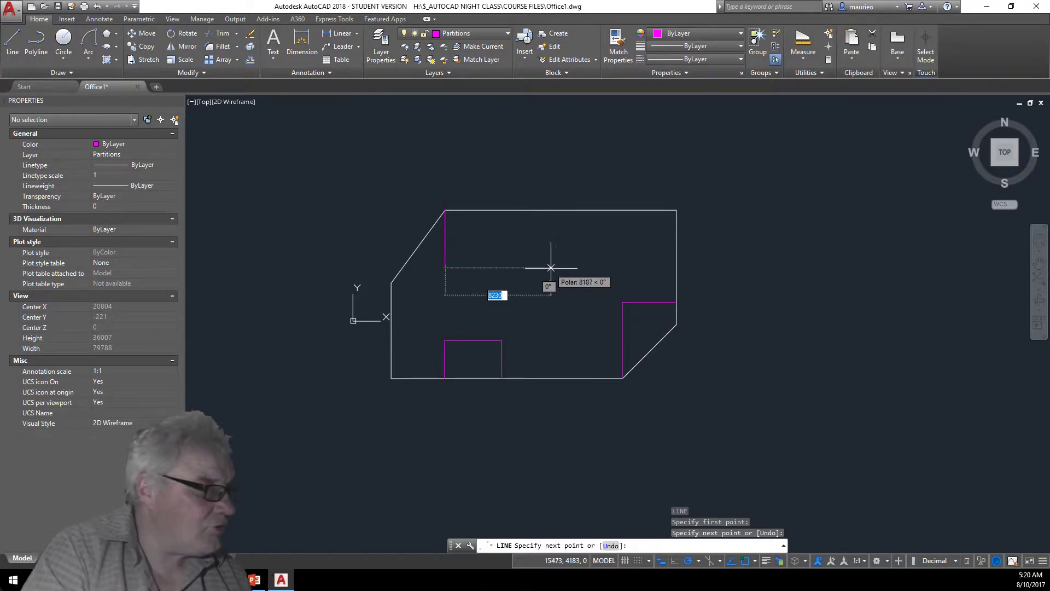
text(9)
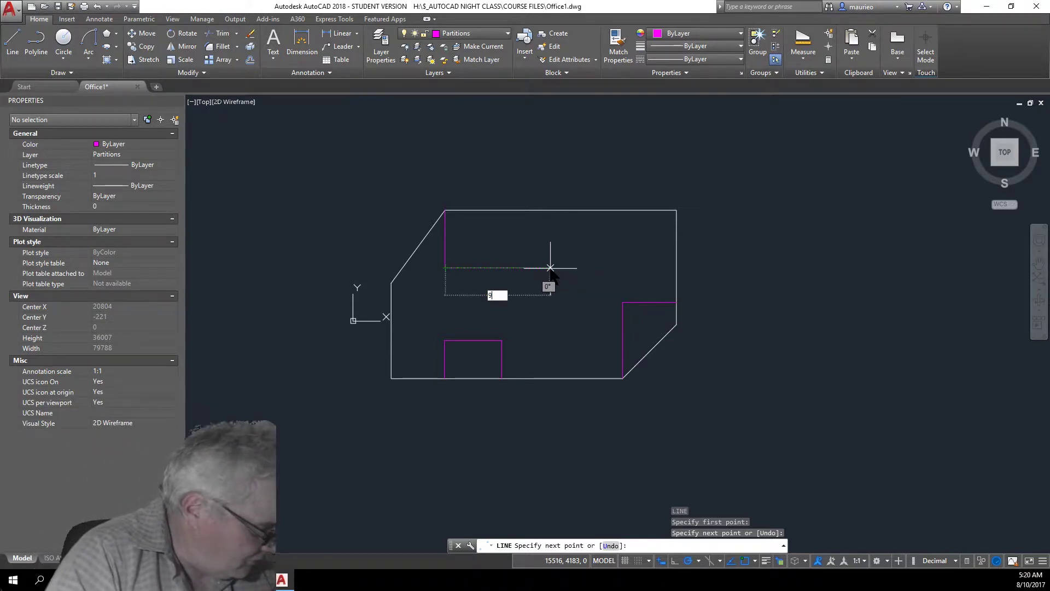
text(000)
key(Return)
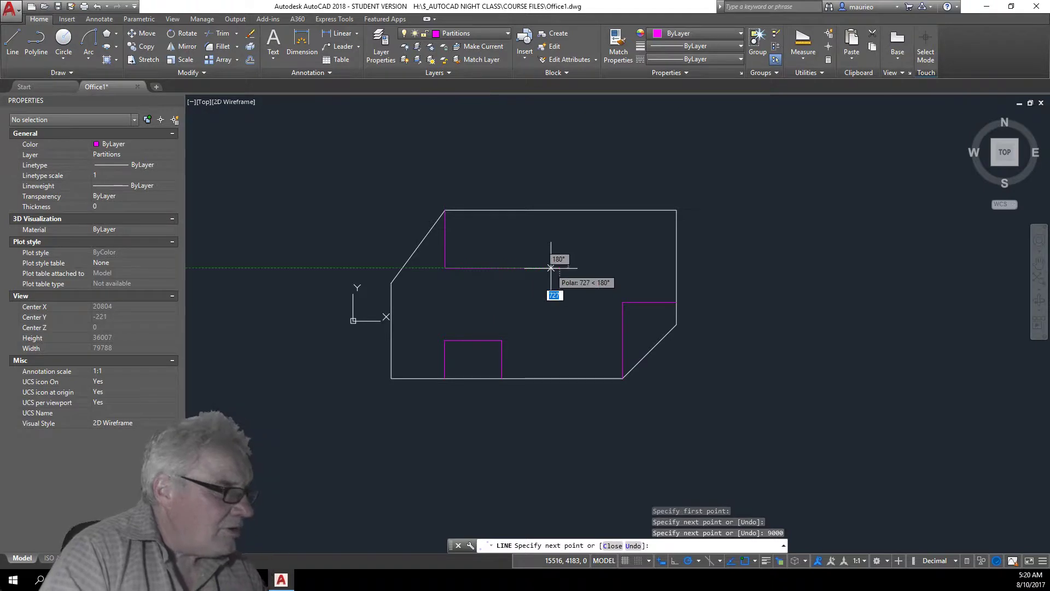
click(677, 267)
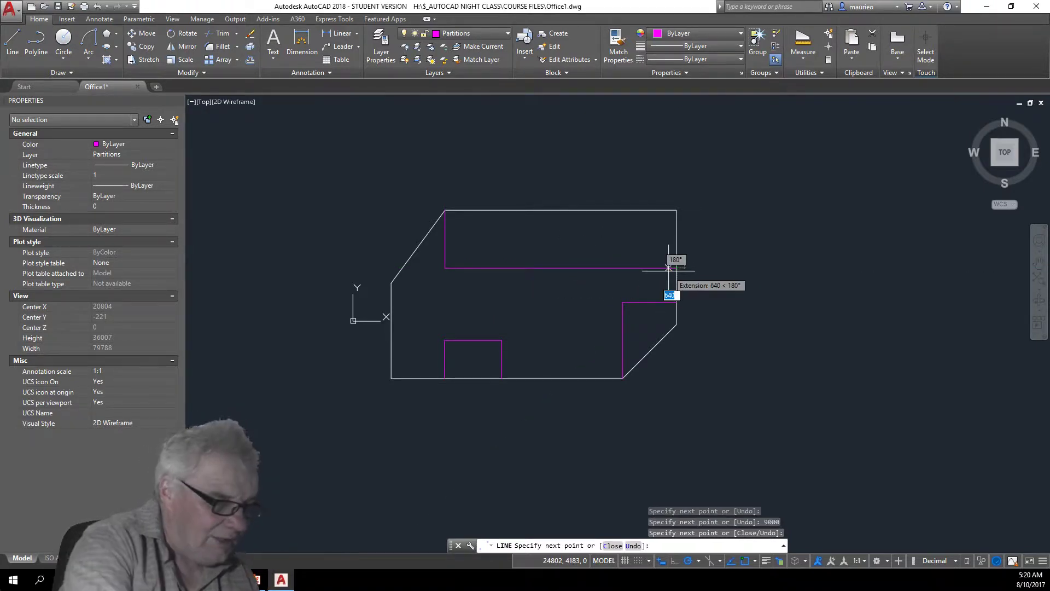
key(Escape)
key(Escape)
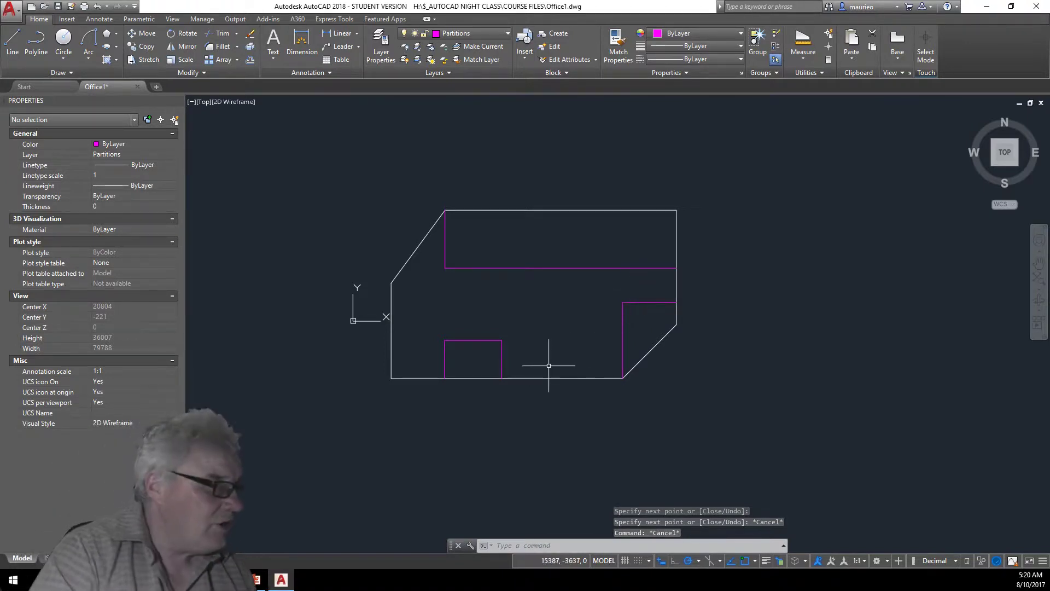
Draw a vertical dividing partition from the end of the 9000 segment straight up to the top wall.
text(l)
key(Return)
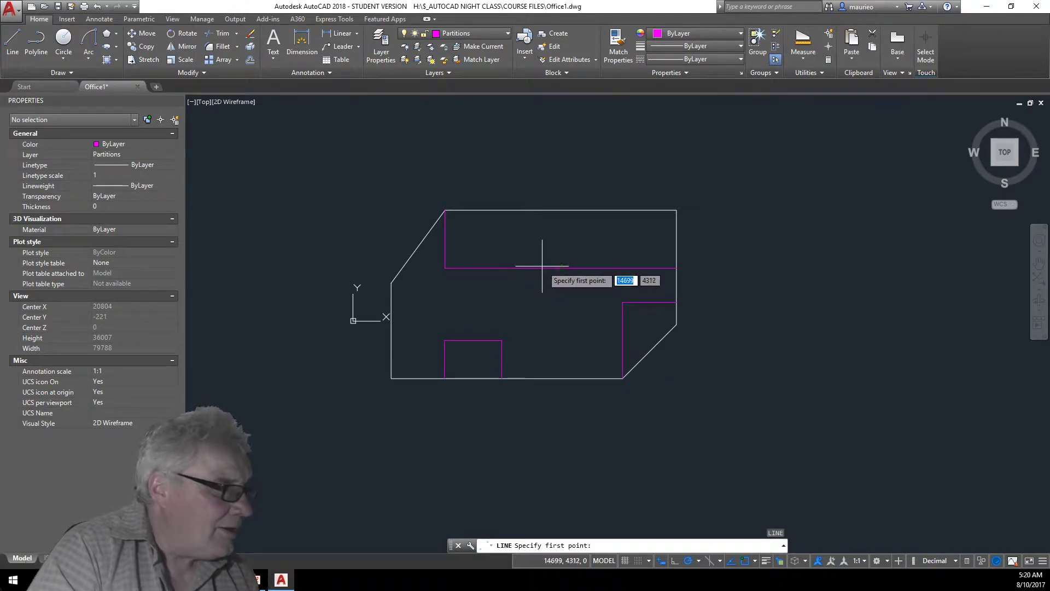
click(560, 268)
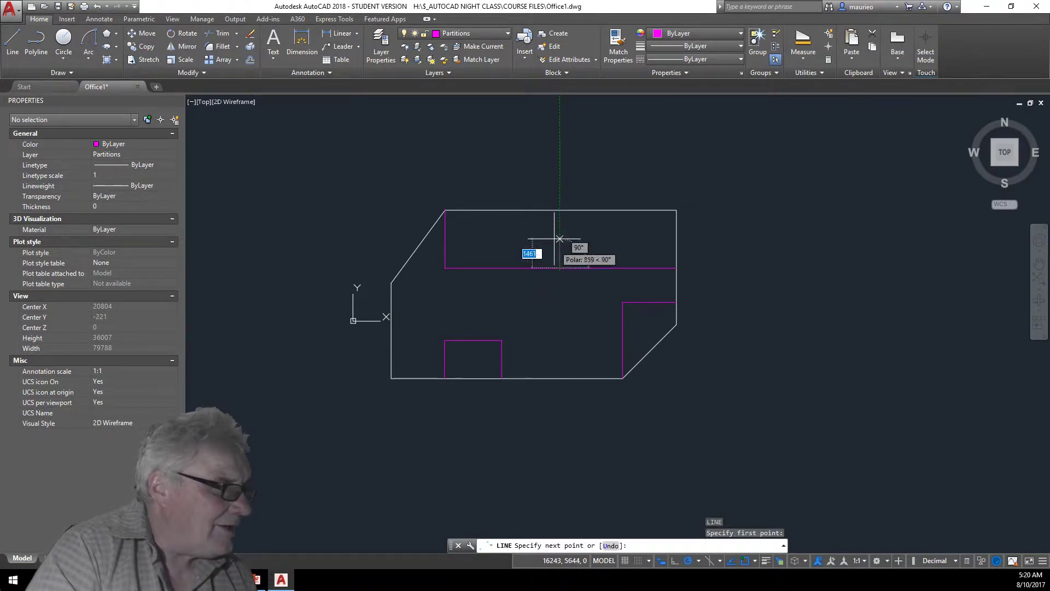
click(560, 210)
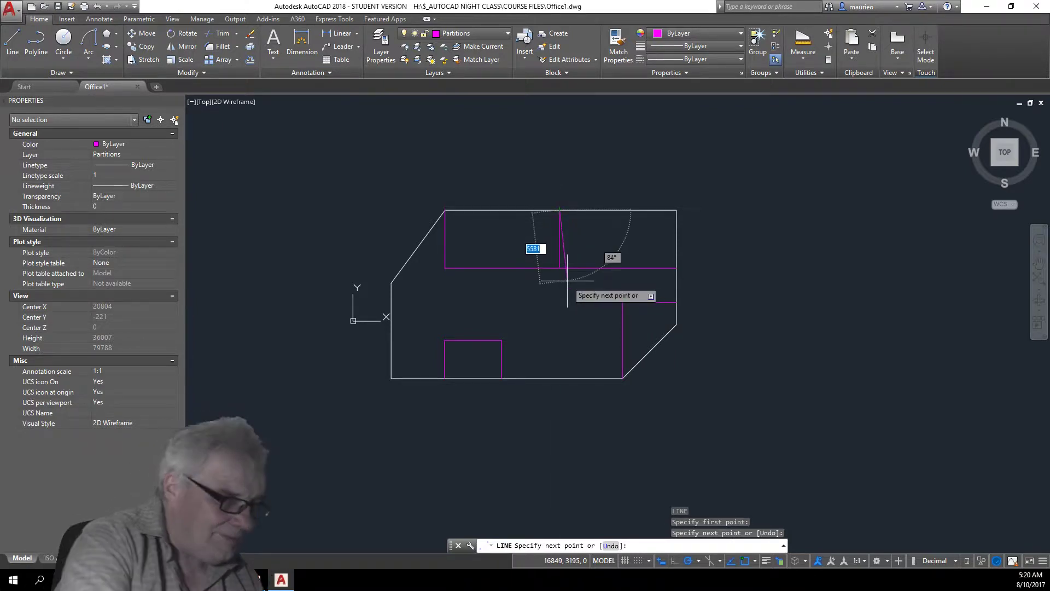
key(Escape)
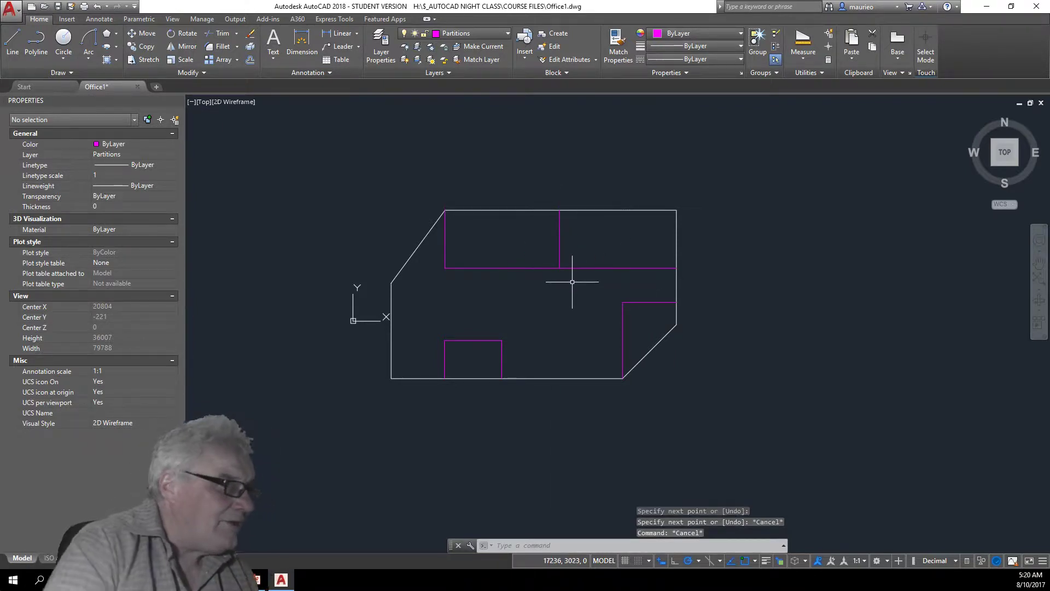
Check the lengths of the dividing partition and the vertical partition at the top wall's left end.
click(559, 235)
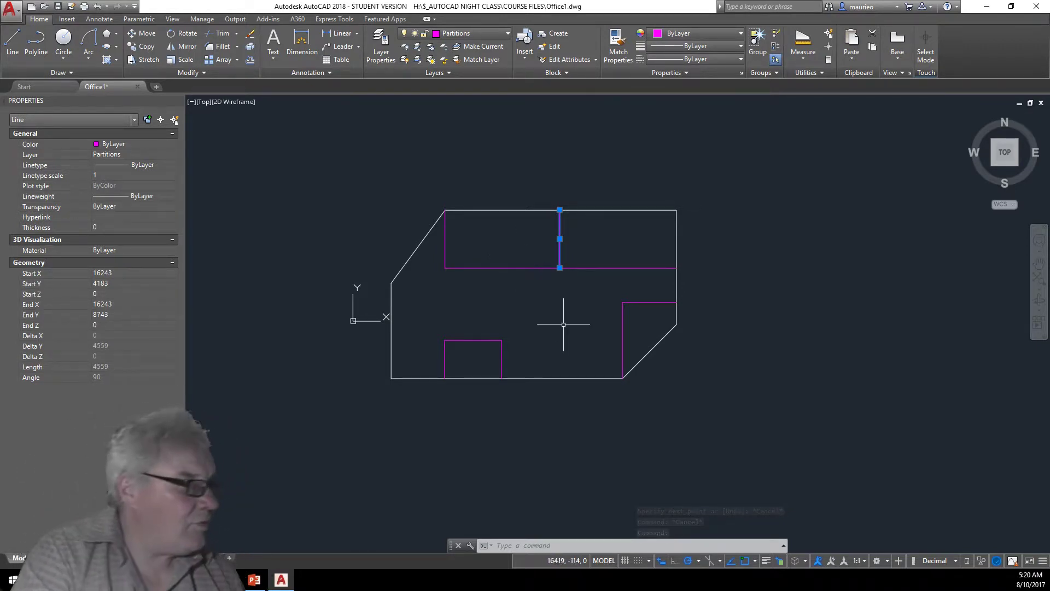
key(Escape)
key(Escape)
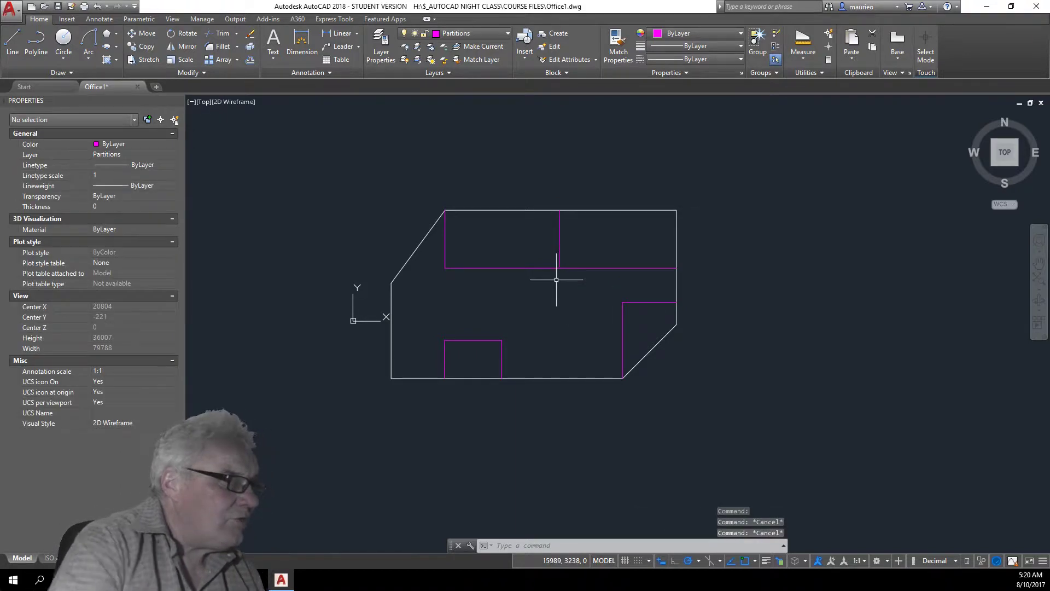
click(444, 245)
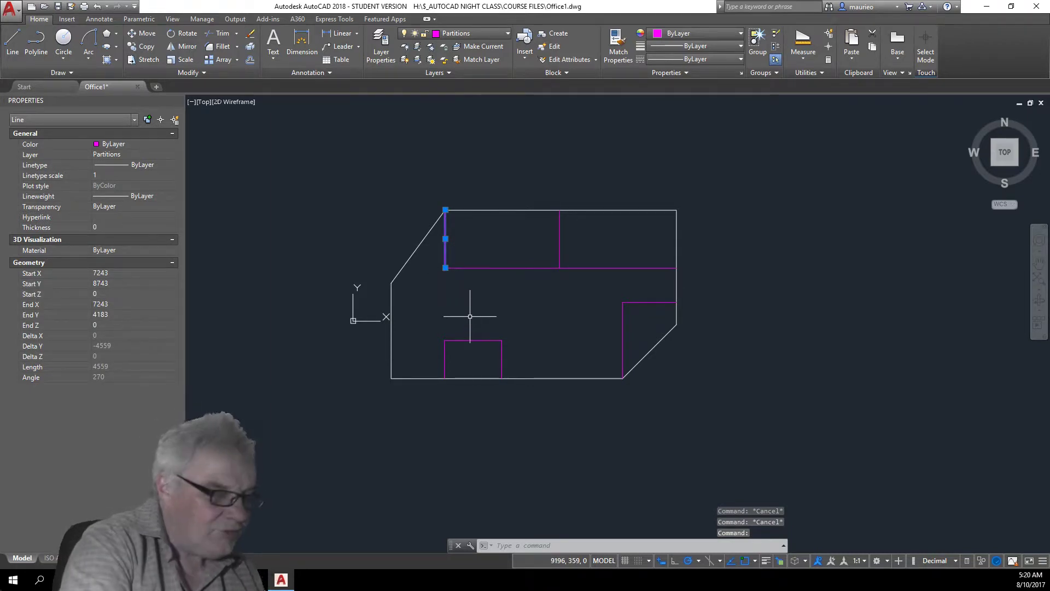
key(Escape)
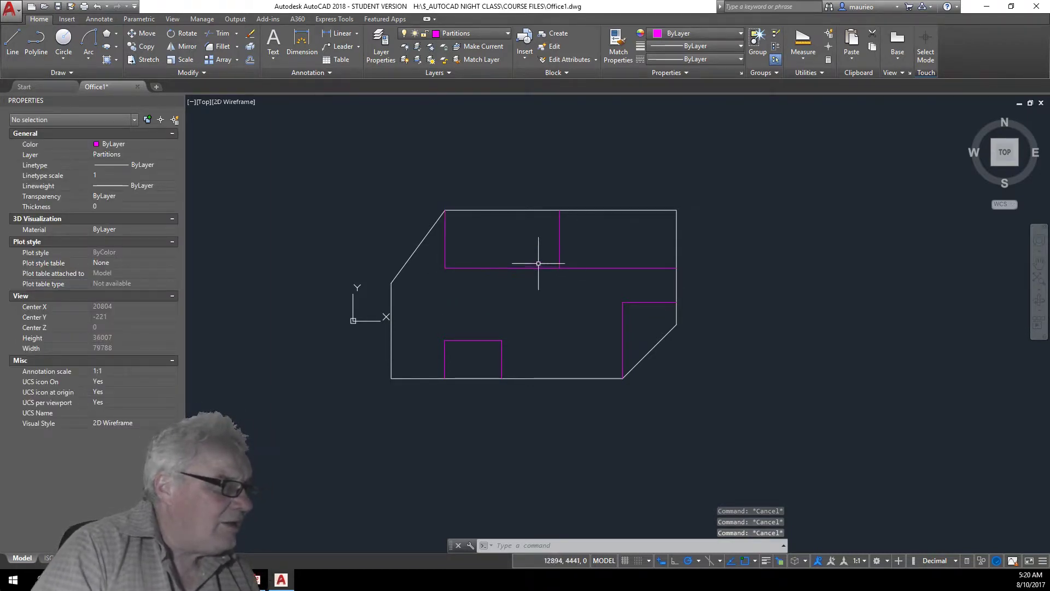
Erase all four partition lines of the two rooms along the top wall.
click(574, 252)
click(484, 290)
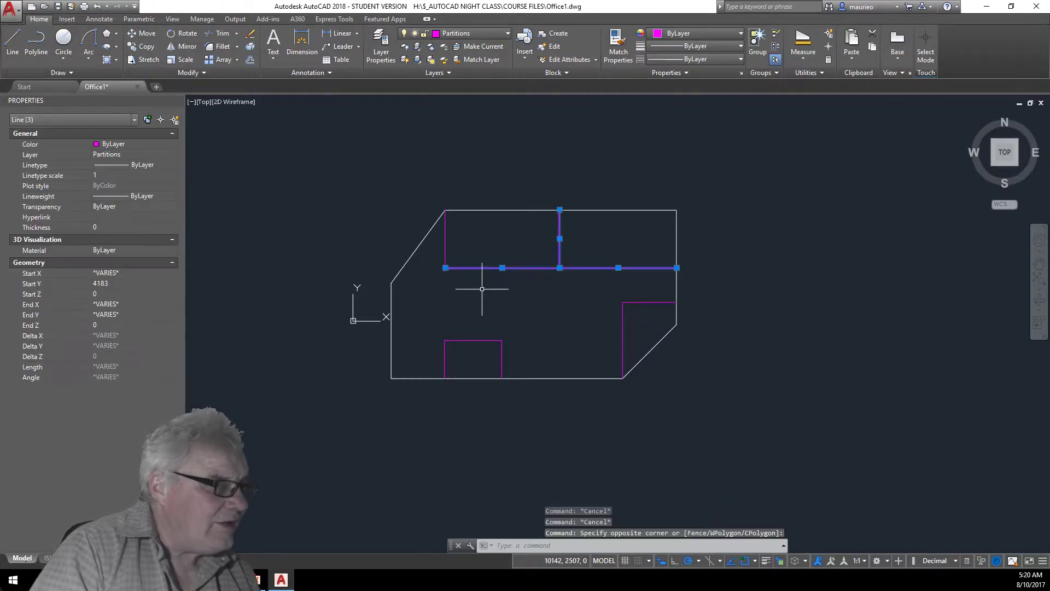
key(Delete)
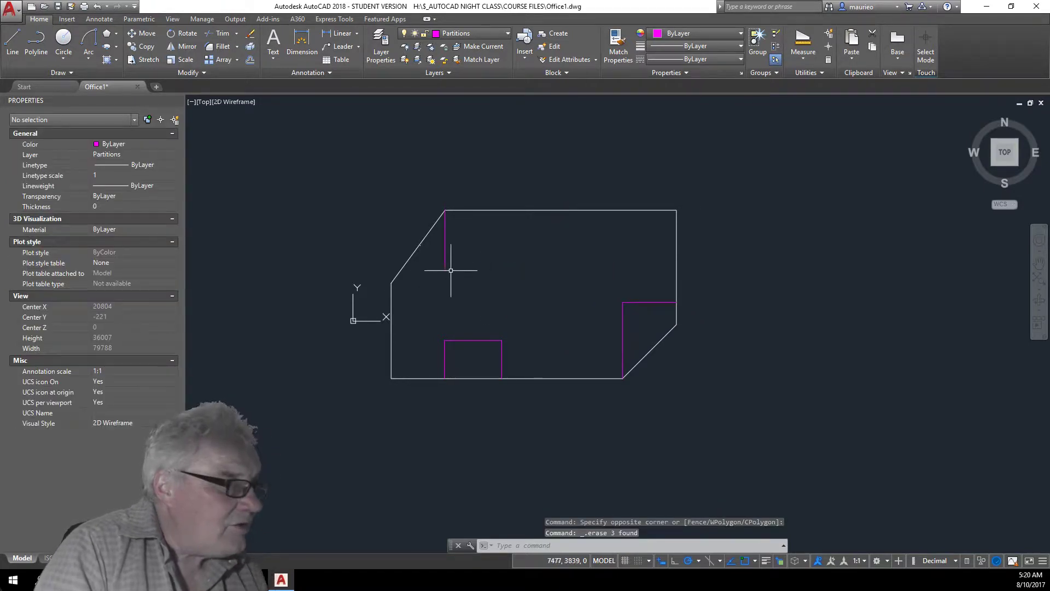
click(446, 260)
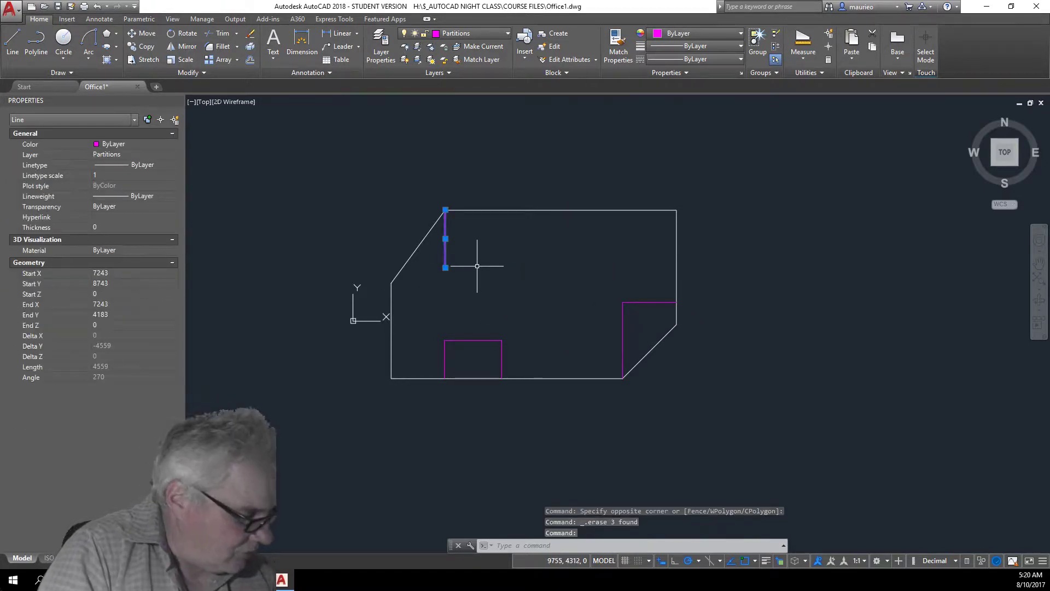
key(Delete)
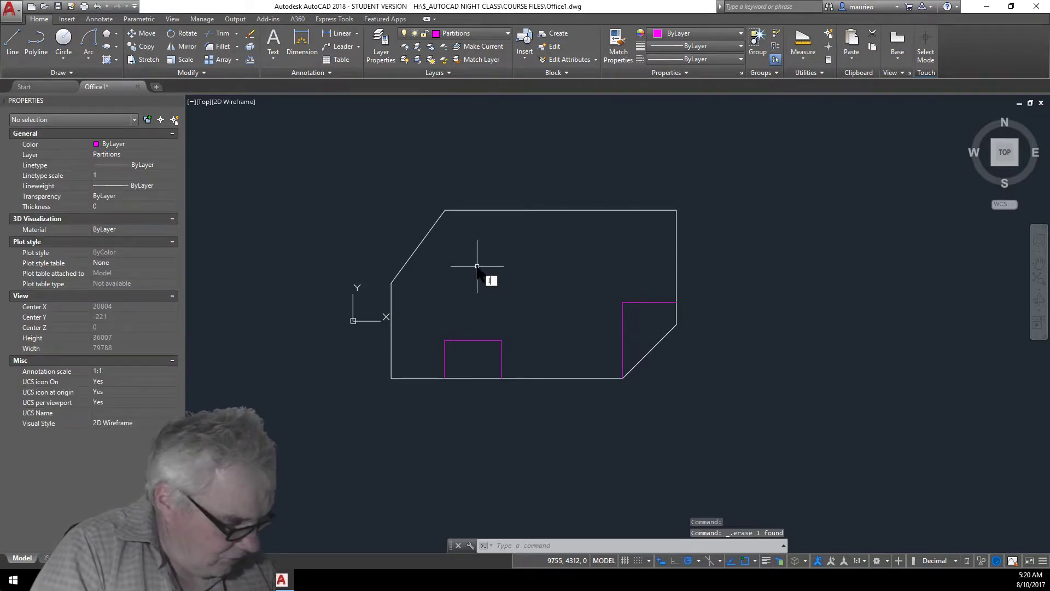
Draw a partition line 4500 straight down from the left end of the top wall.
text(l)
key(Return)
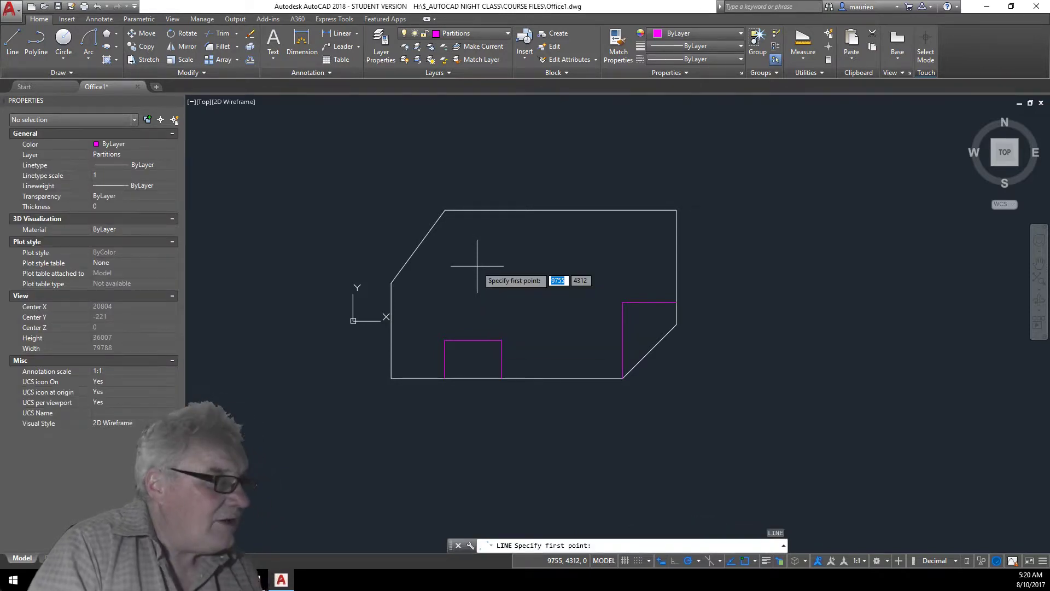
click(447, 209)
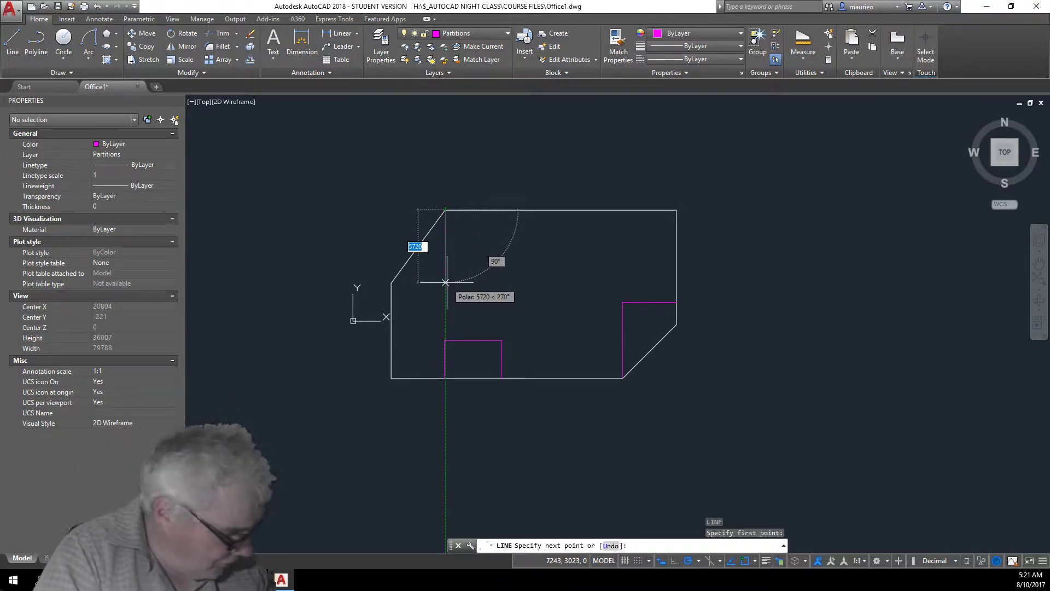
key(BackSpace)
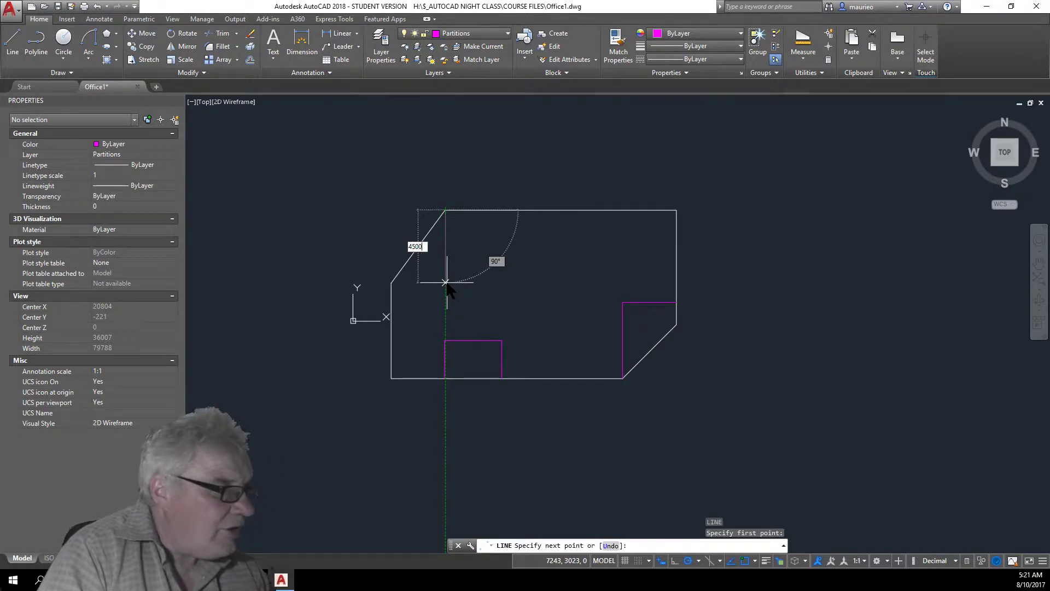
key(Return)
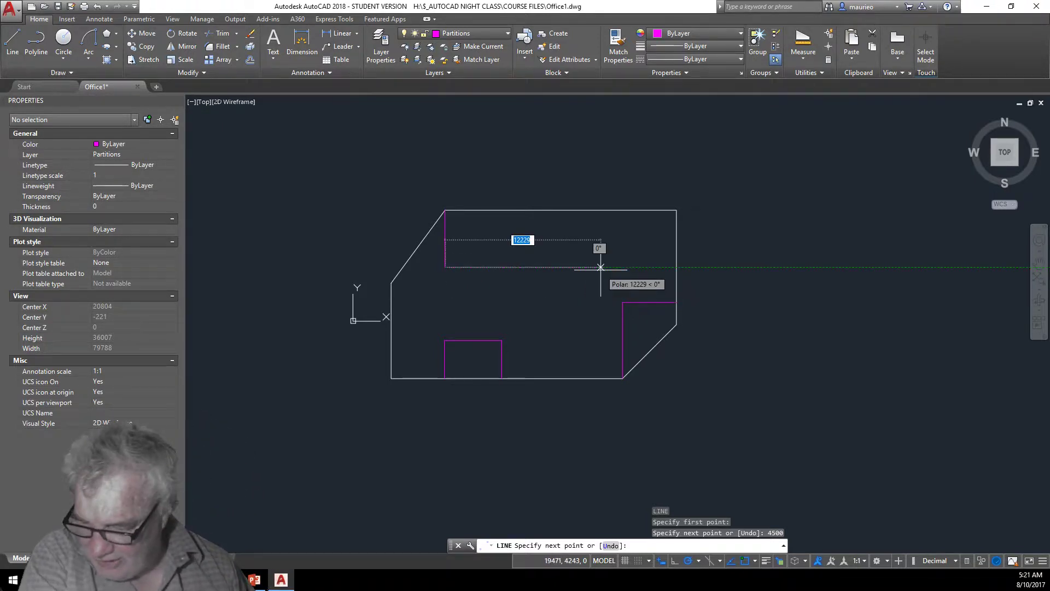
Continue the partition 9000 horizontally to the right and extend it with another segment to the right wall.
text(9)
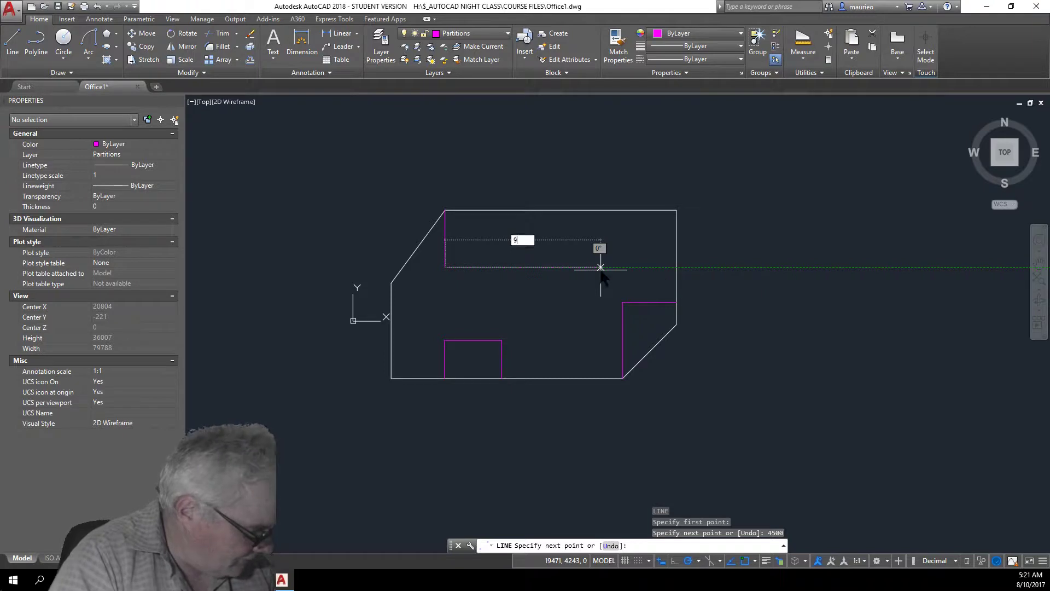
text(000)
key(Return)
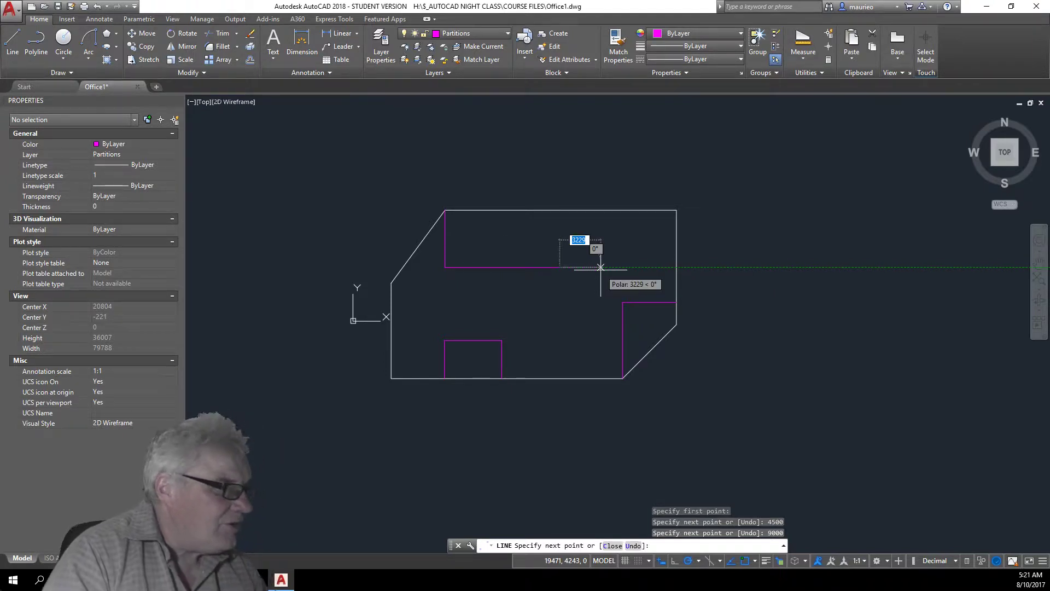
click(674, 267)
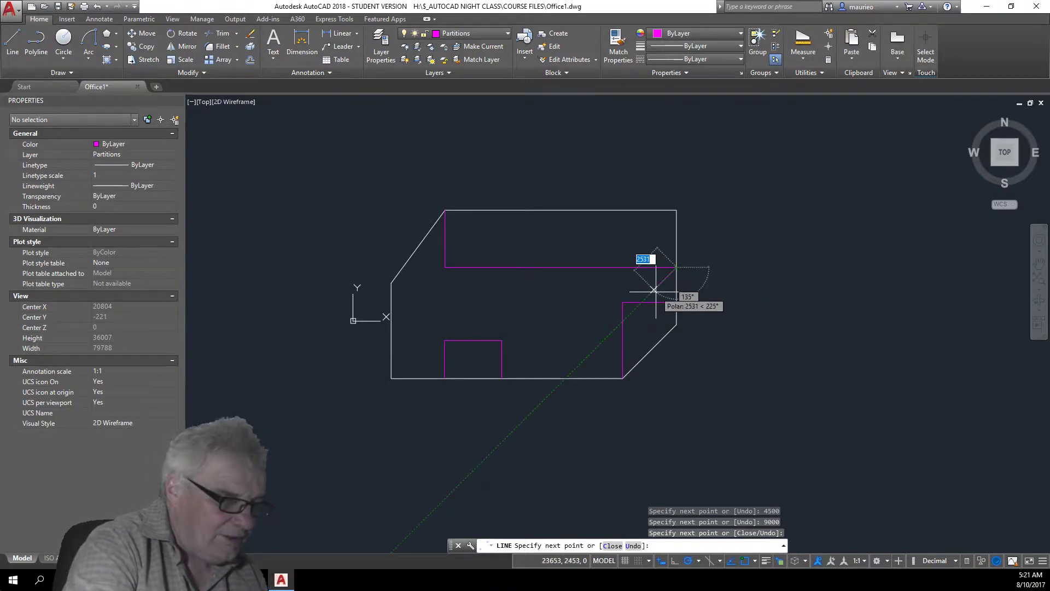
key(Escape)
key(Escape)
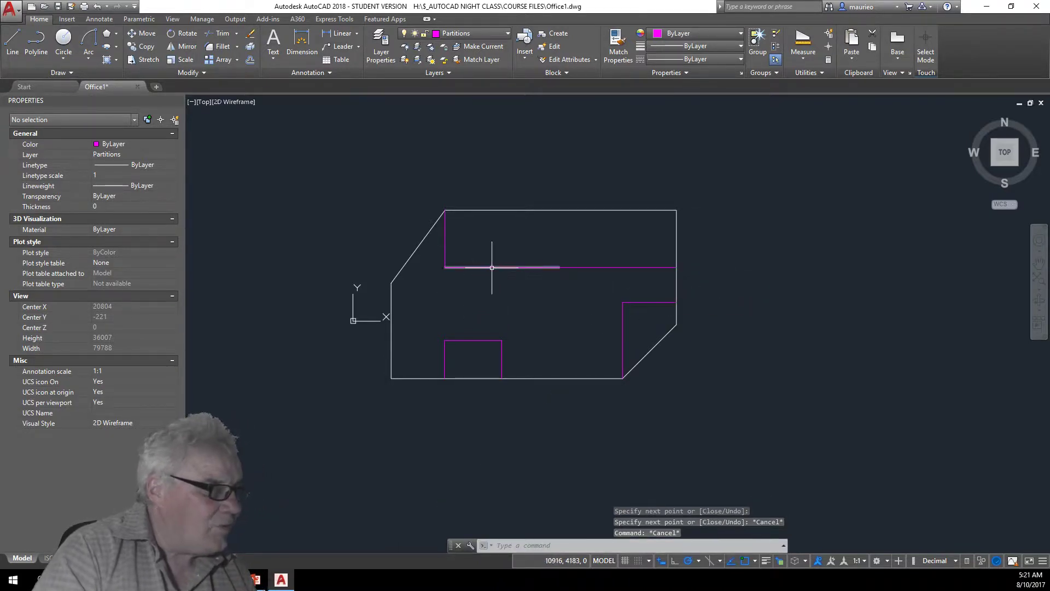
Draw a vertical dividing partition from the end of the 9000 segment up to the top wall.
text(l)
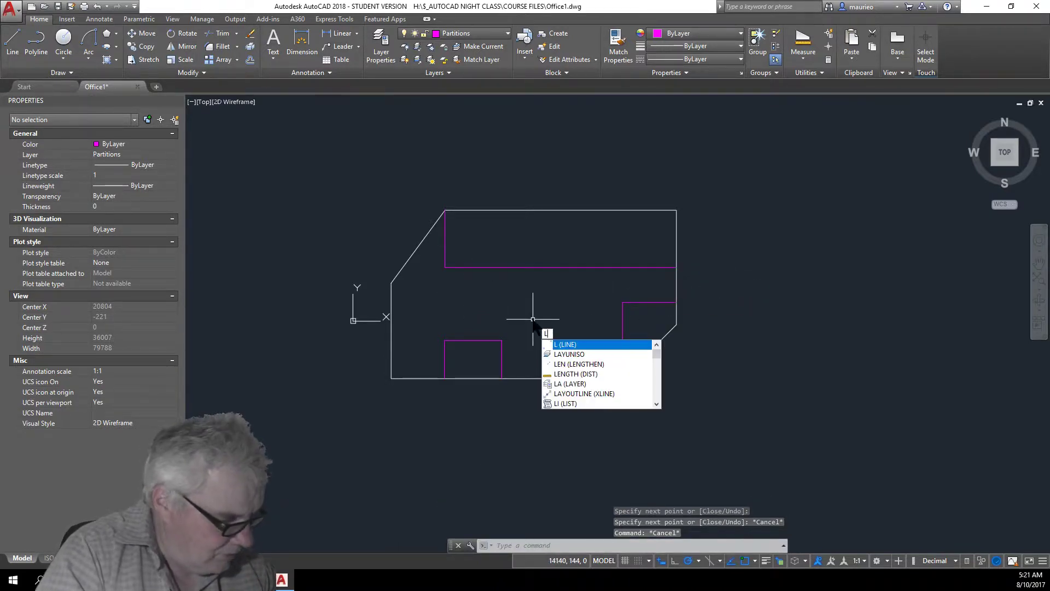
key(Return)
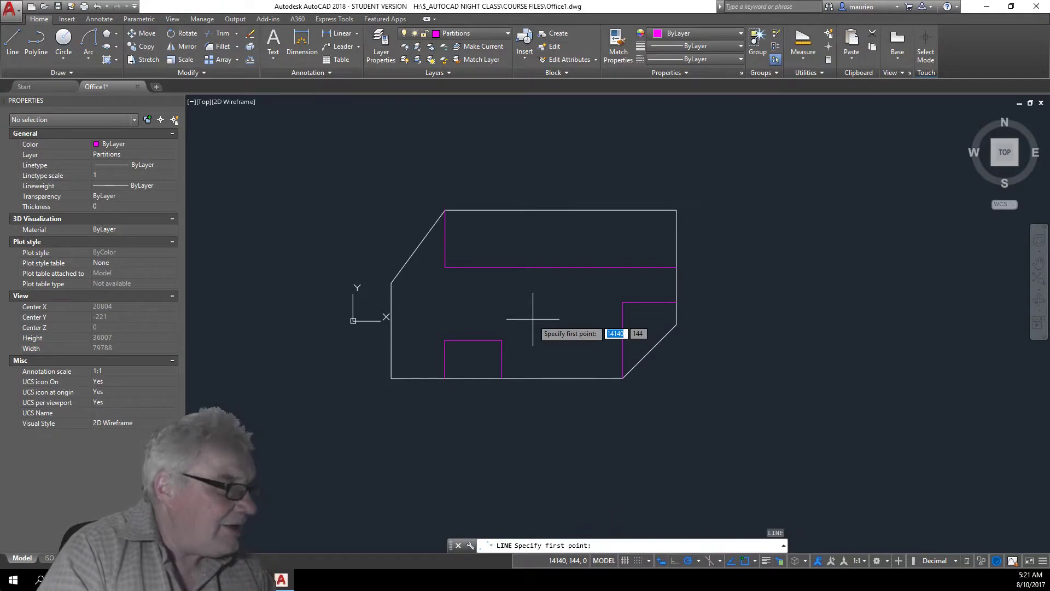
click(560, 268)
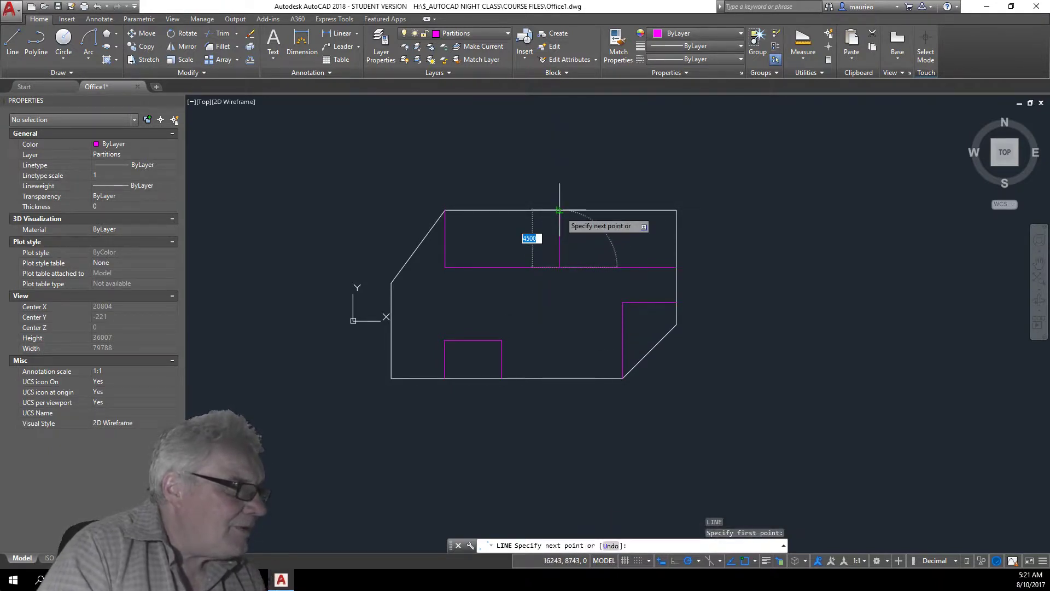
click(560, 210)
key(Escape)
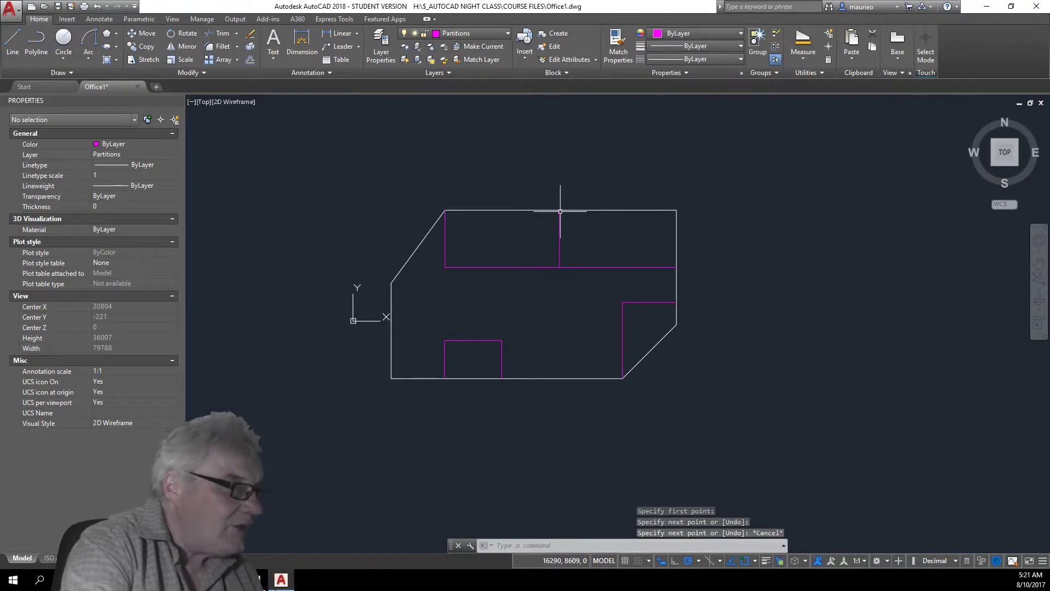
key(Escape)
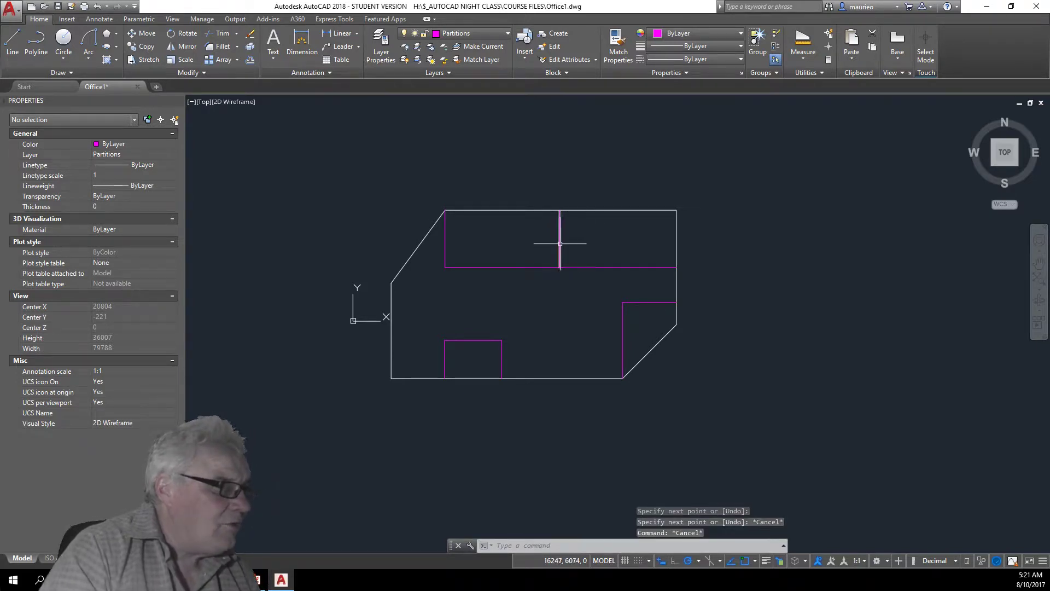
Check the properties of the dividing partition and the length of the horizontal segment that meets the right wall.
click(560, 244)
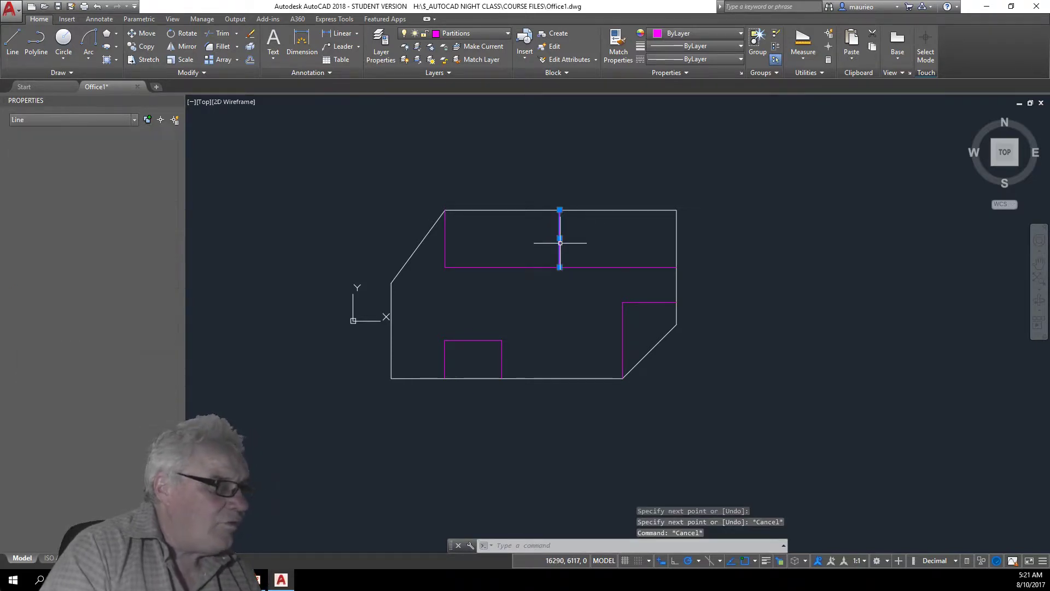
click(621, 268)
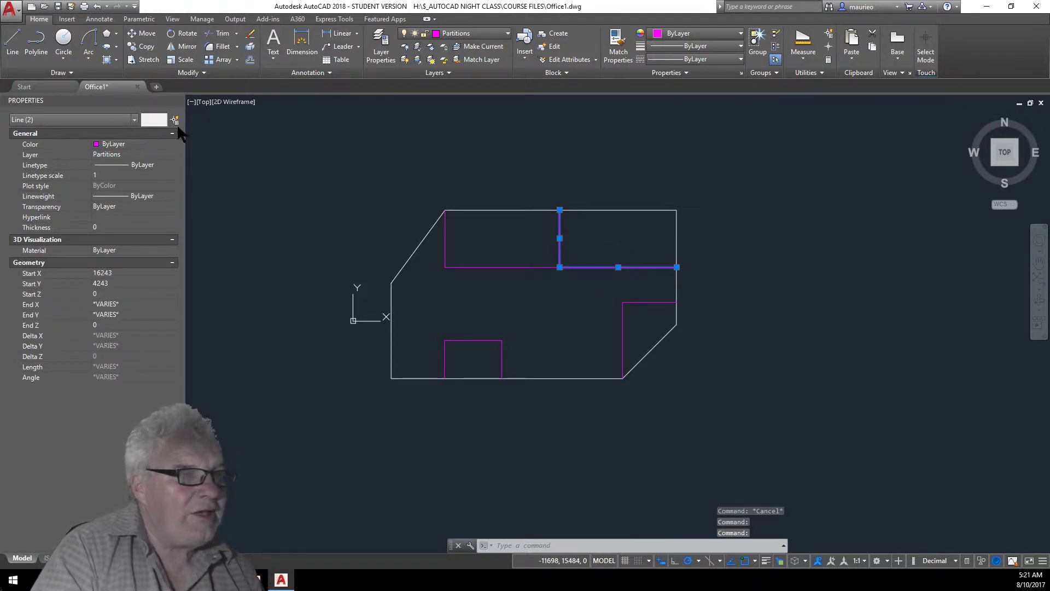
key(Escape)
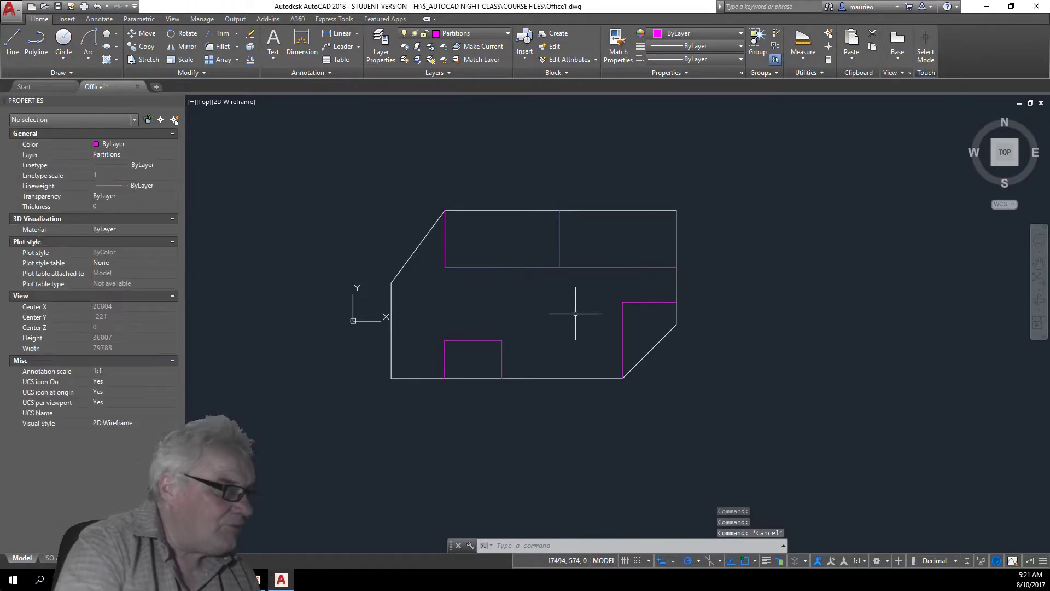
click(594, 266)
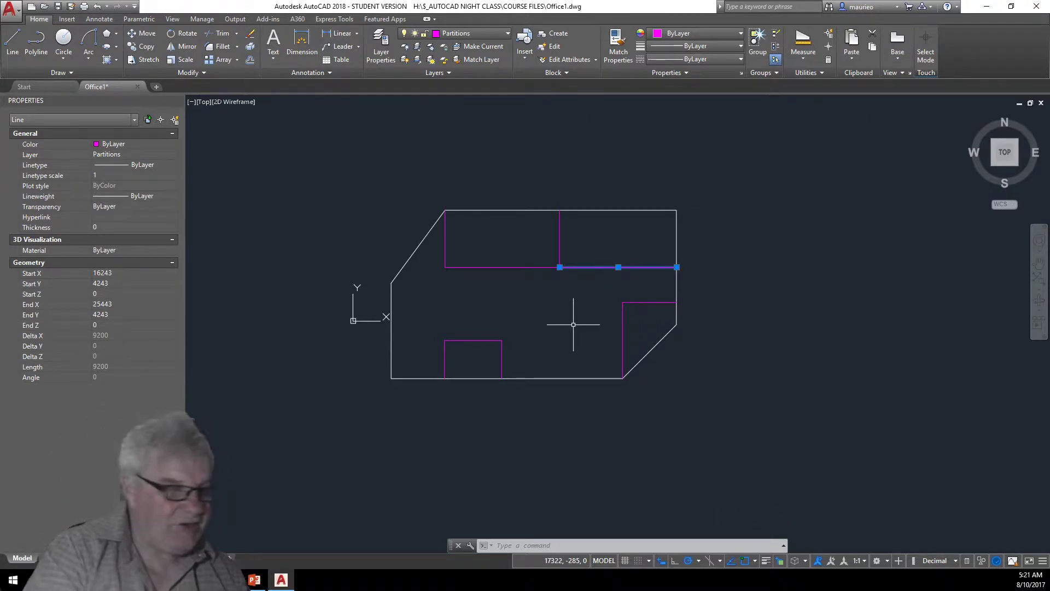
key(Escape)
key(Escape)
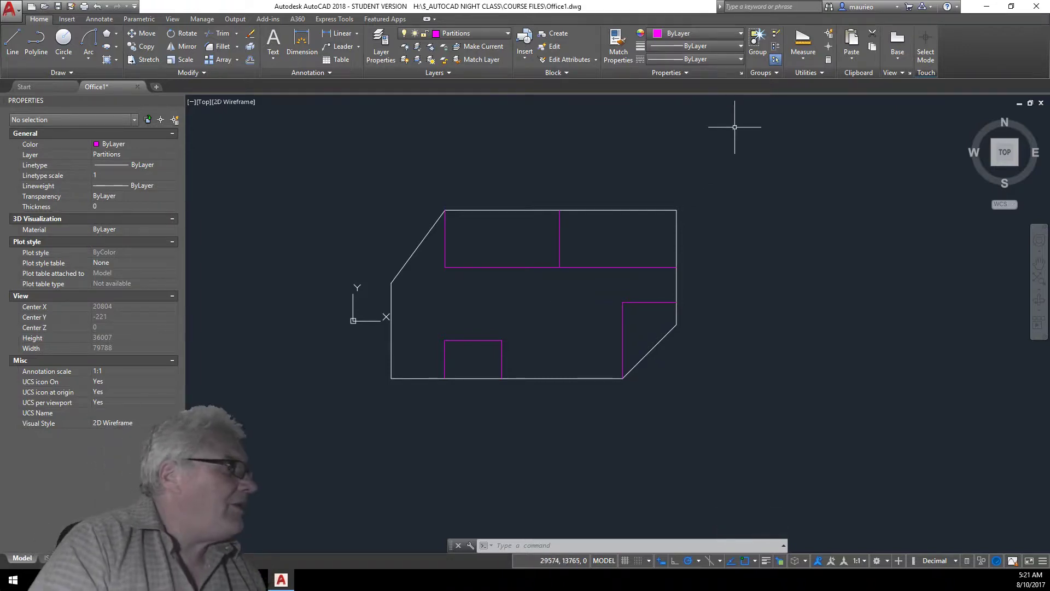
click(802, 39)
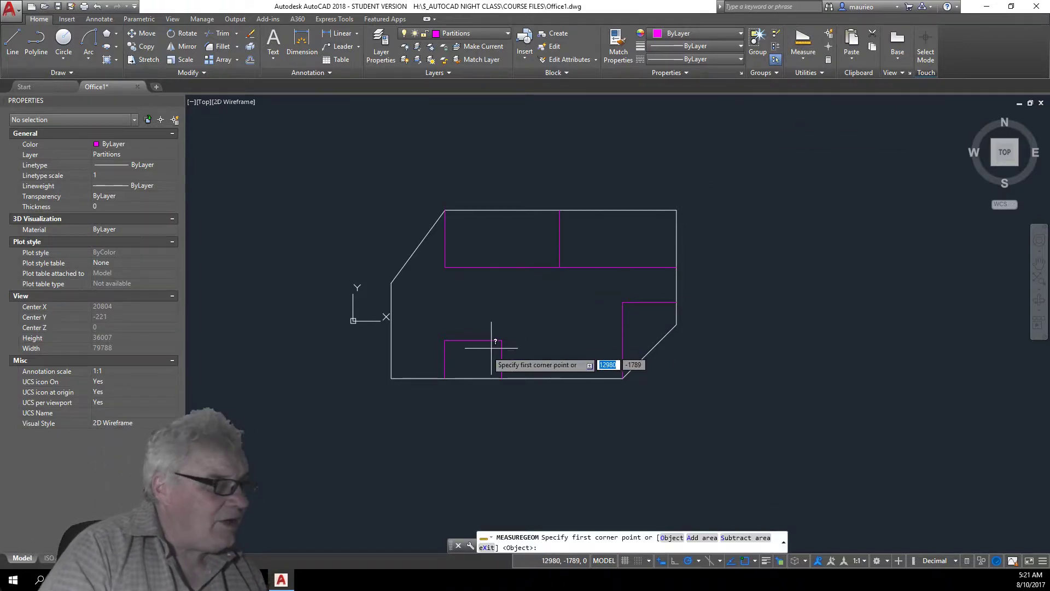
click(391, 377)
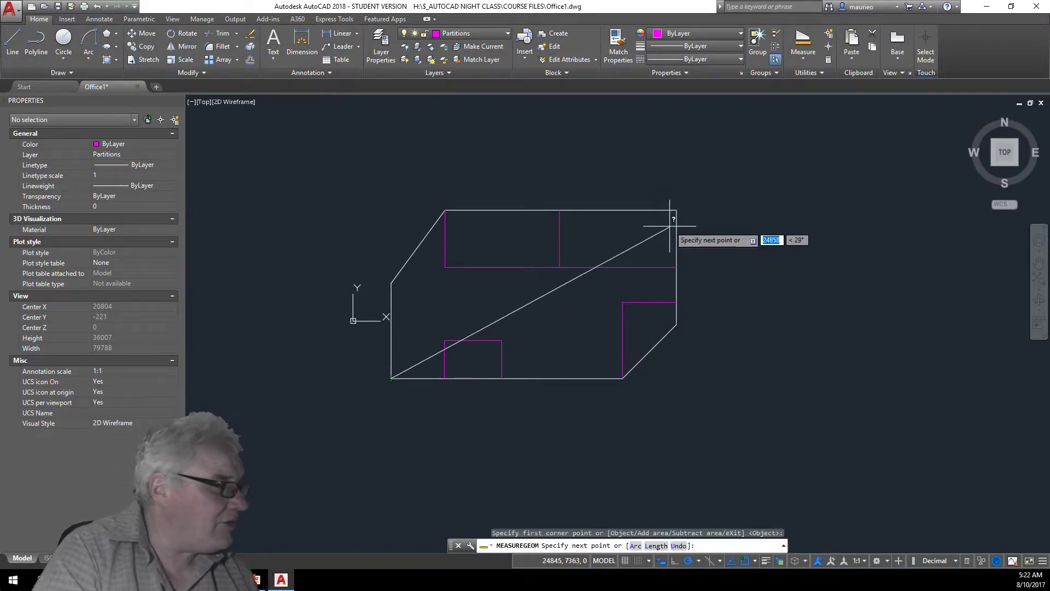
click(677, 210)
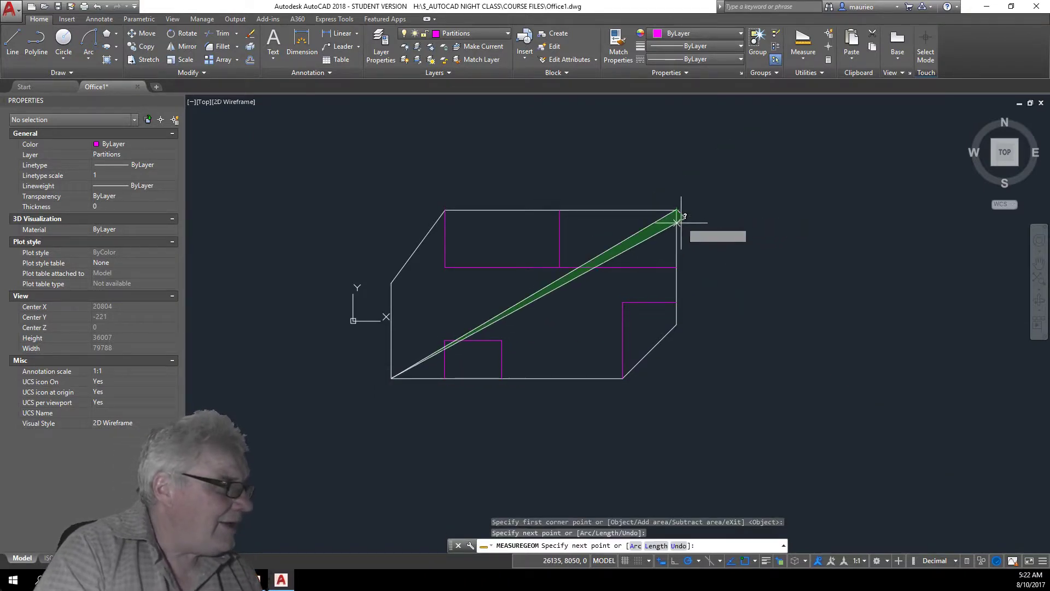
key(Escape)
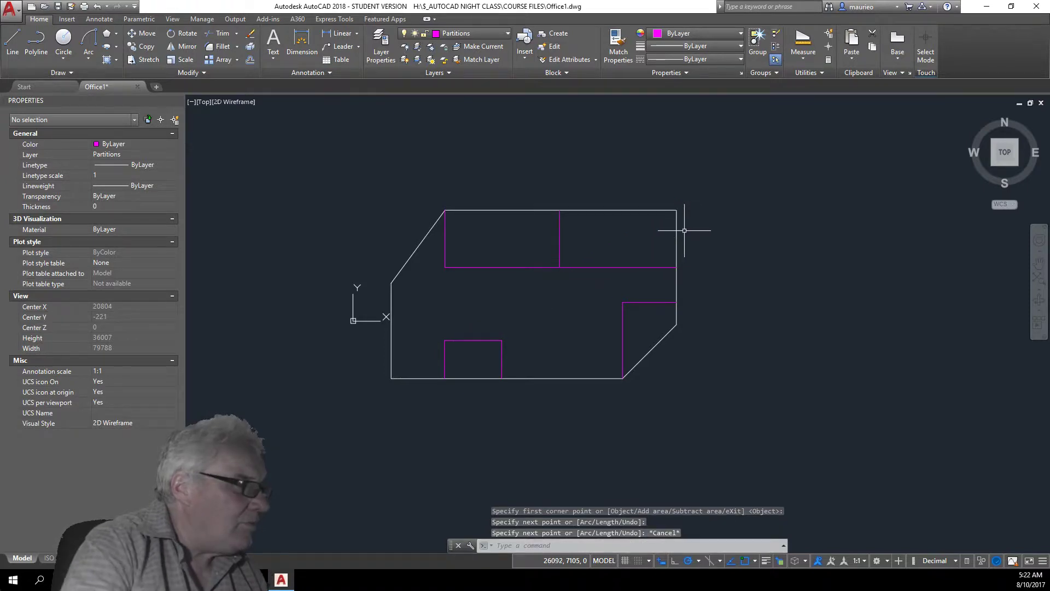
Measure the diagonal distance from the lower-left corner to the upper-right corner of the outer wall.
click(802, 54)
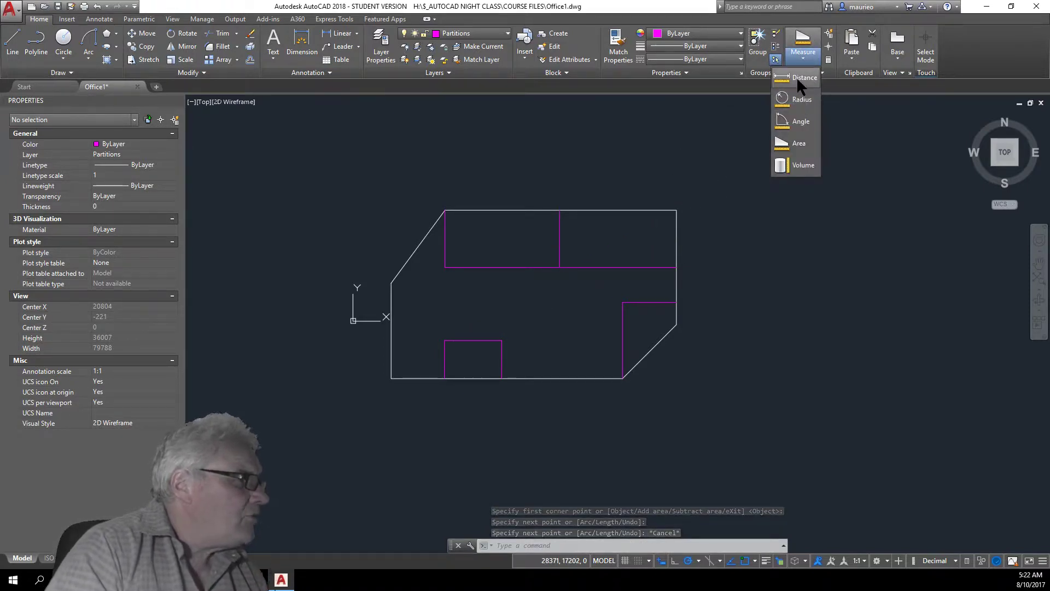
click(796, 77)
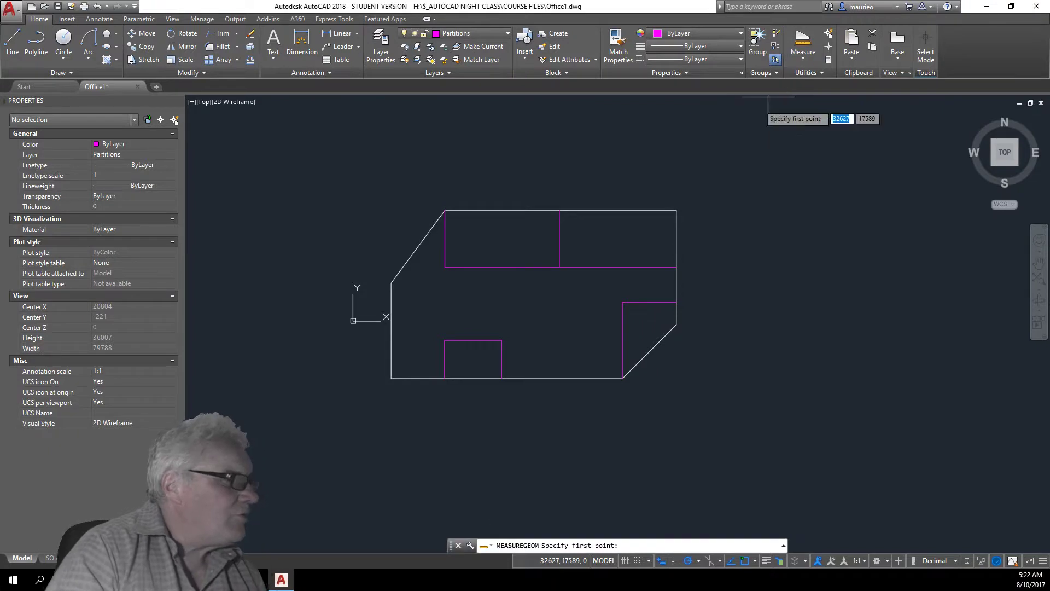
click(392, 377)
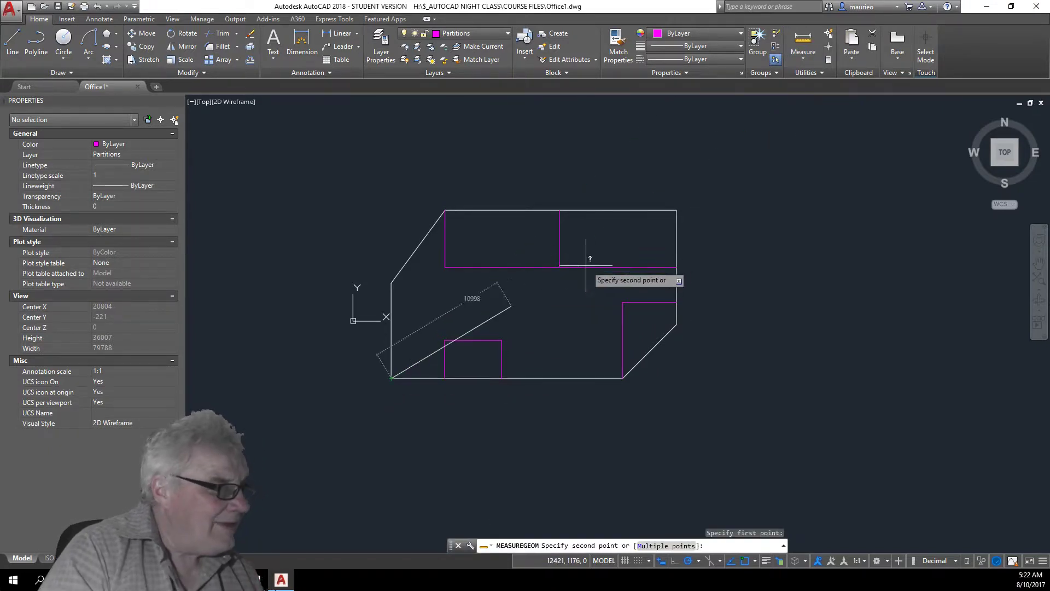
click(677, 210)
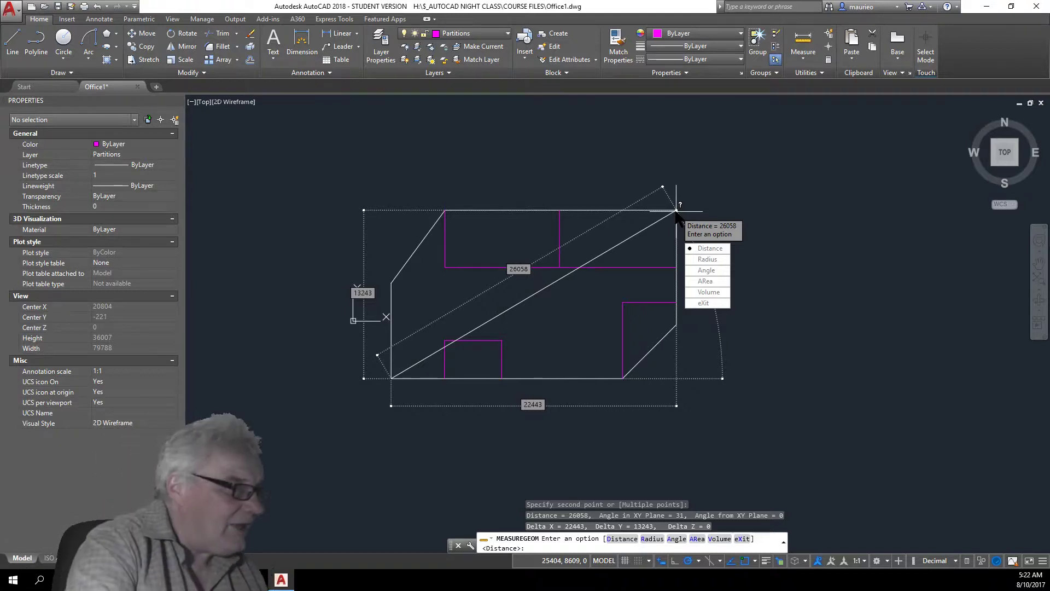
key(Escape)
key(Escape)
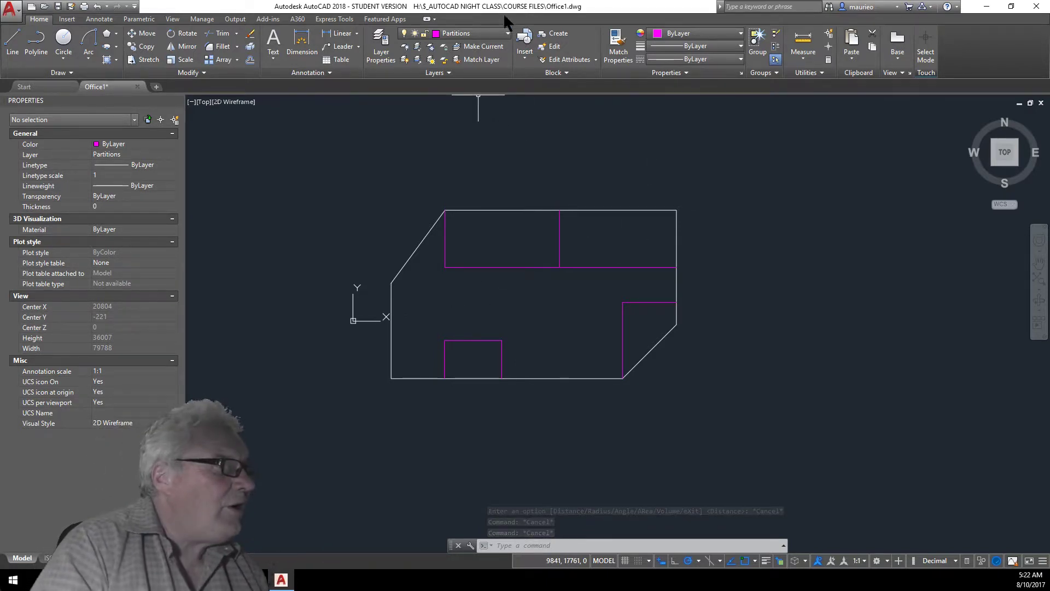
Make layer 0 current and turn off the Partitions layer.
click(507, 33)
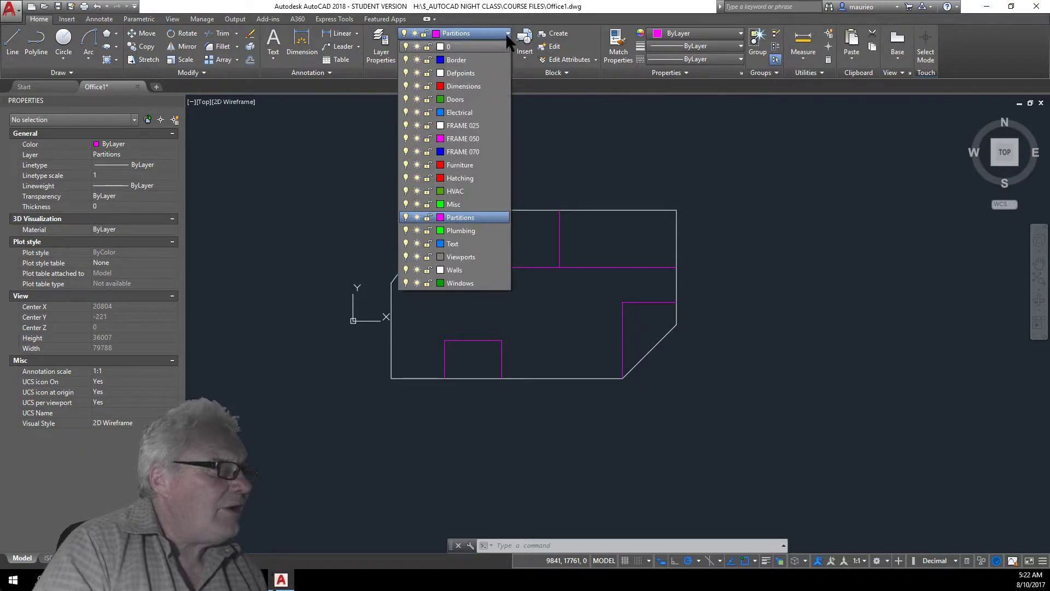
click(465, 44)
click(465, 46)
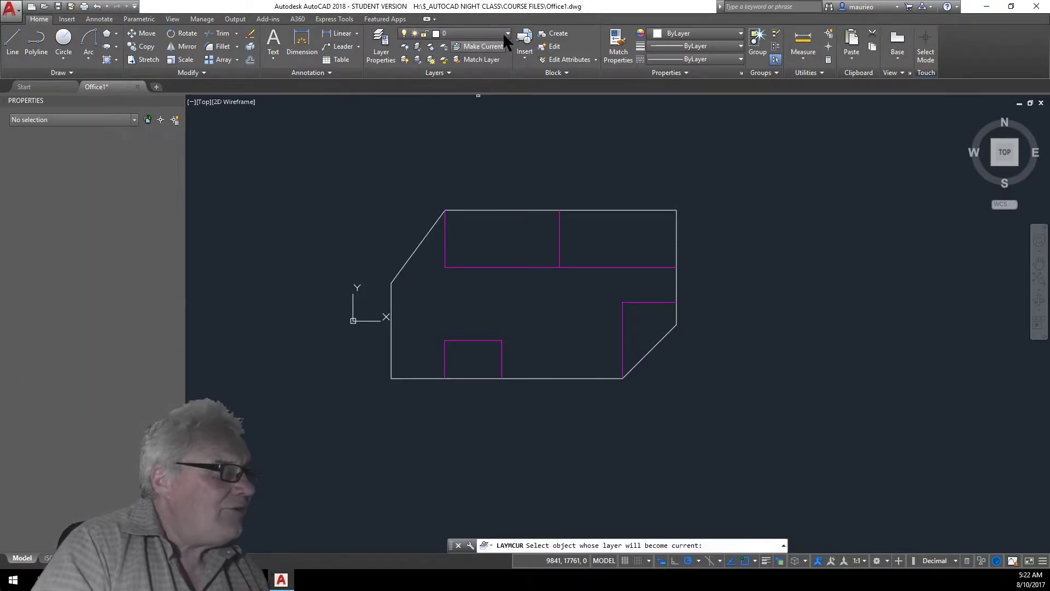
click(507, 33)
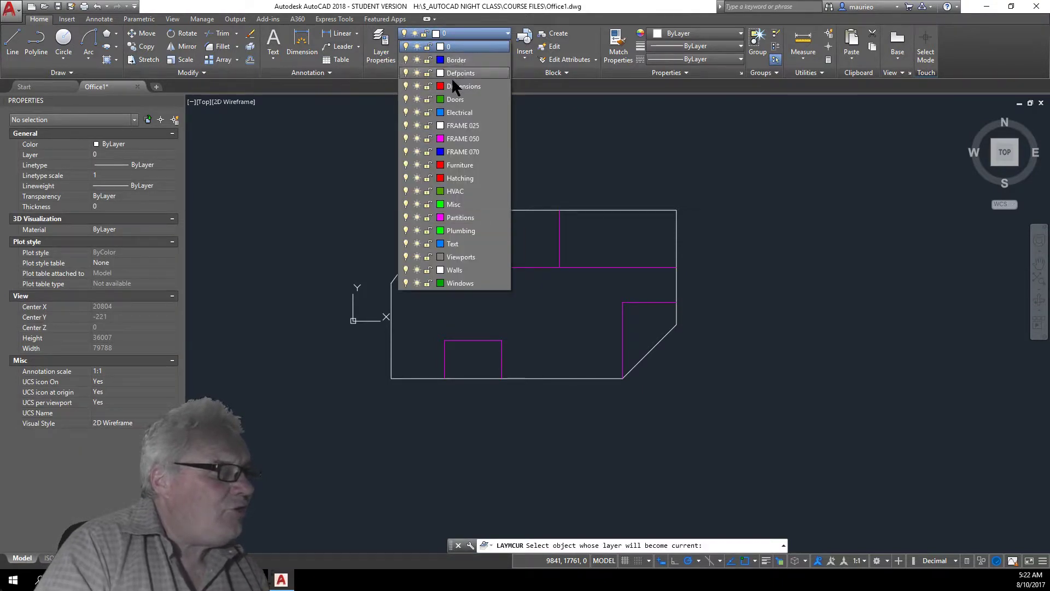
click(406, 217)
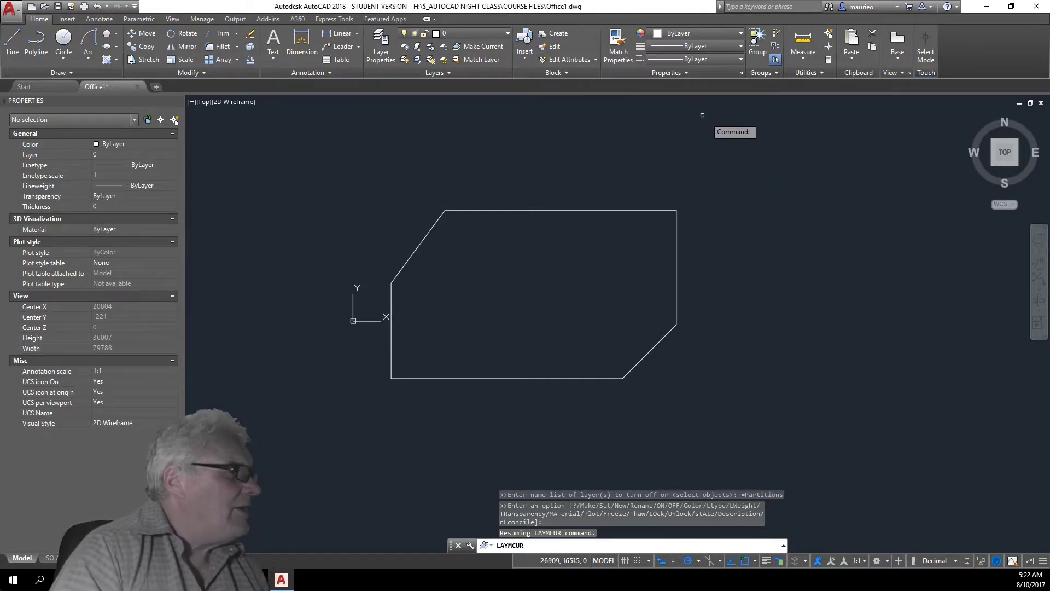
Measure the area and perimeter of the outer wall outline using the Object option.
click(801, 56)
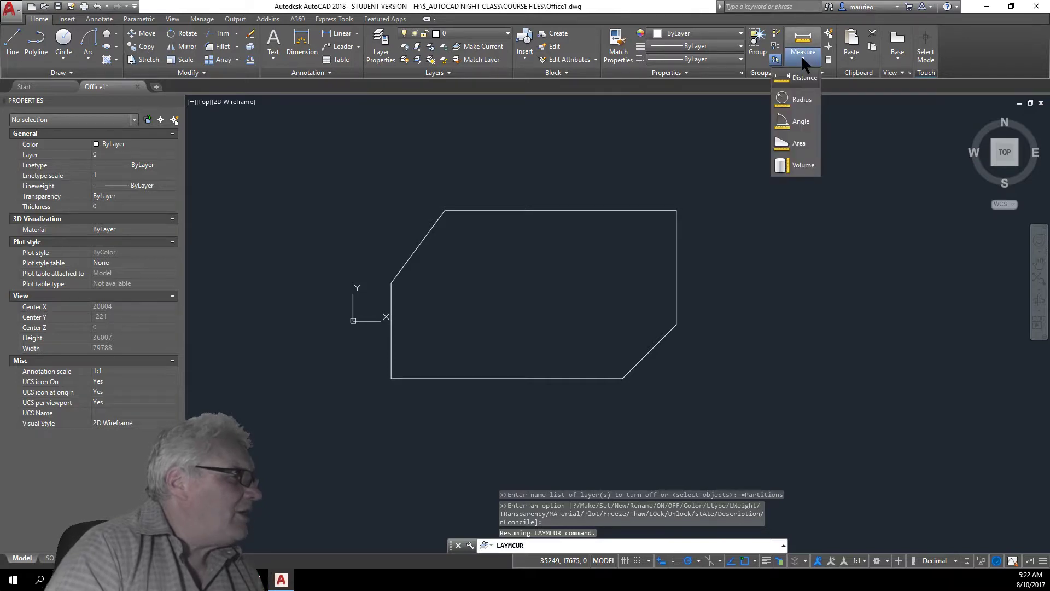
click(799, 141)
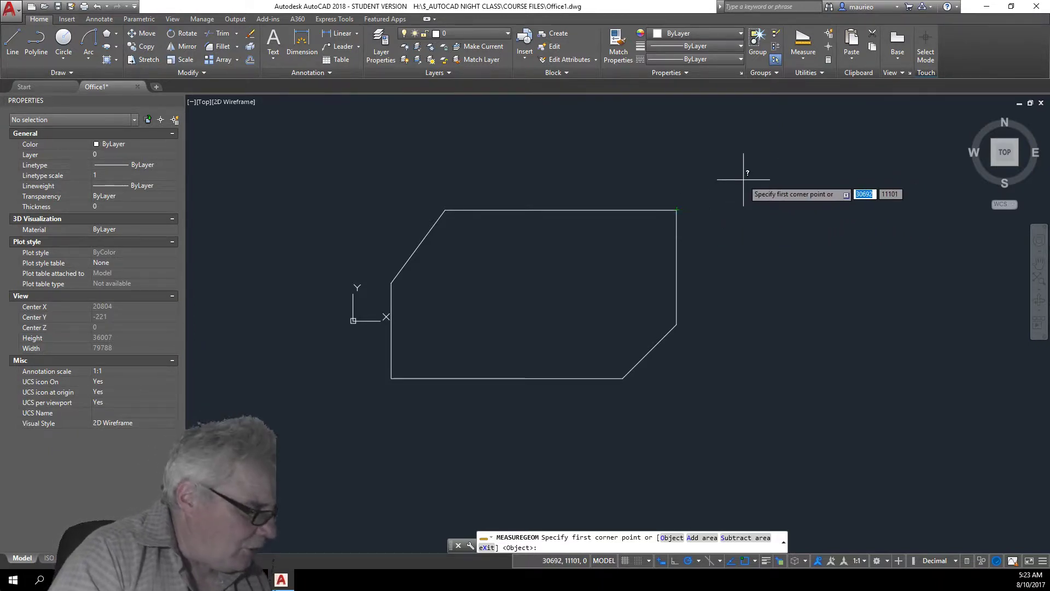
text(o)
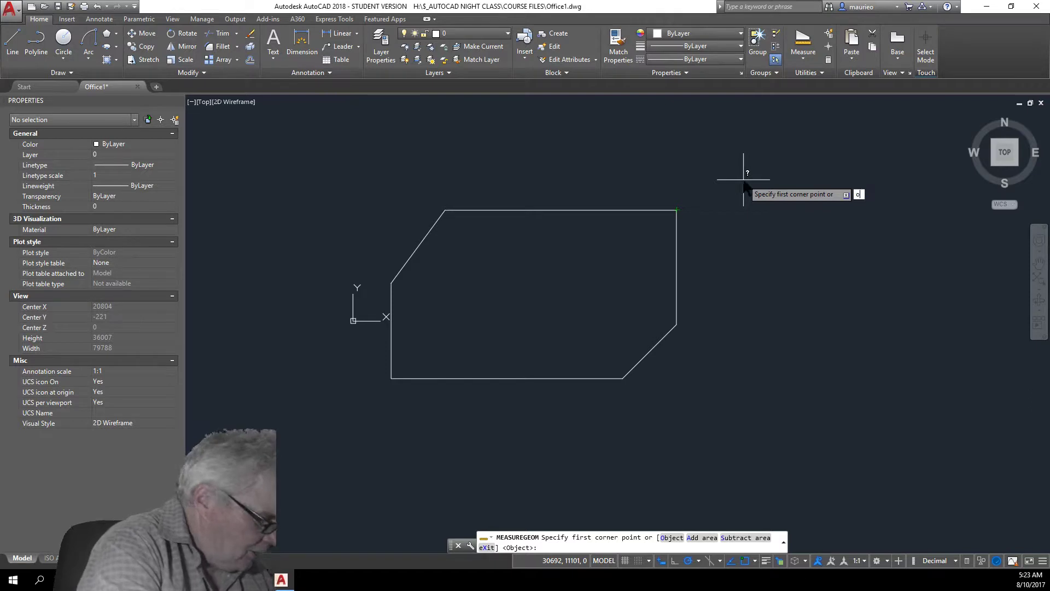
key(Return)
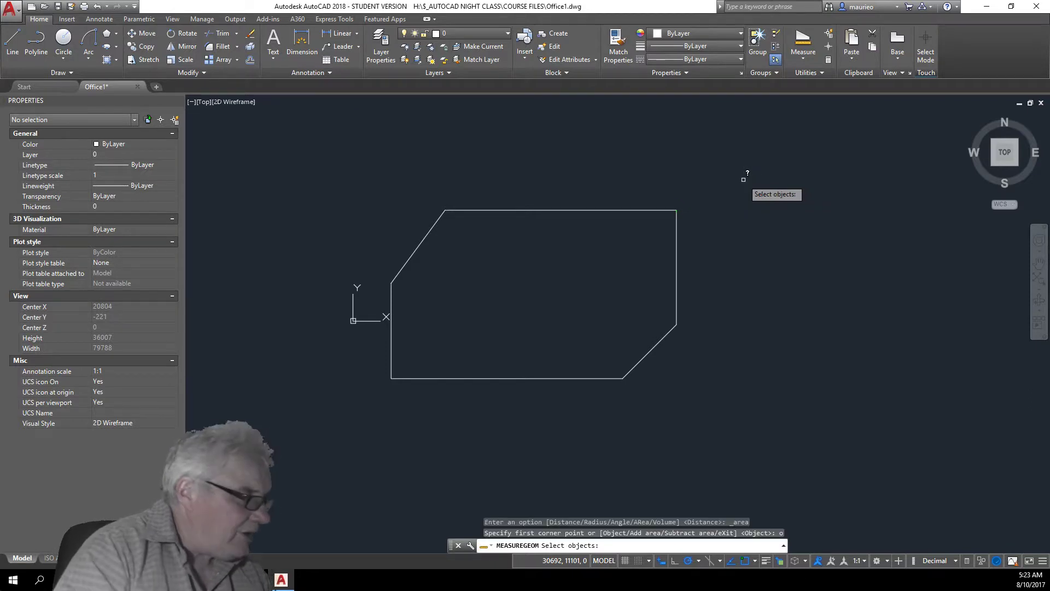
click(678, 222)
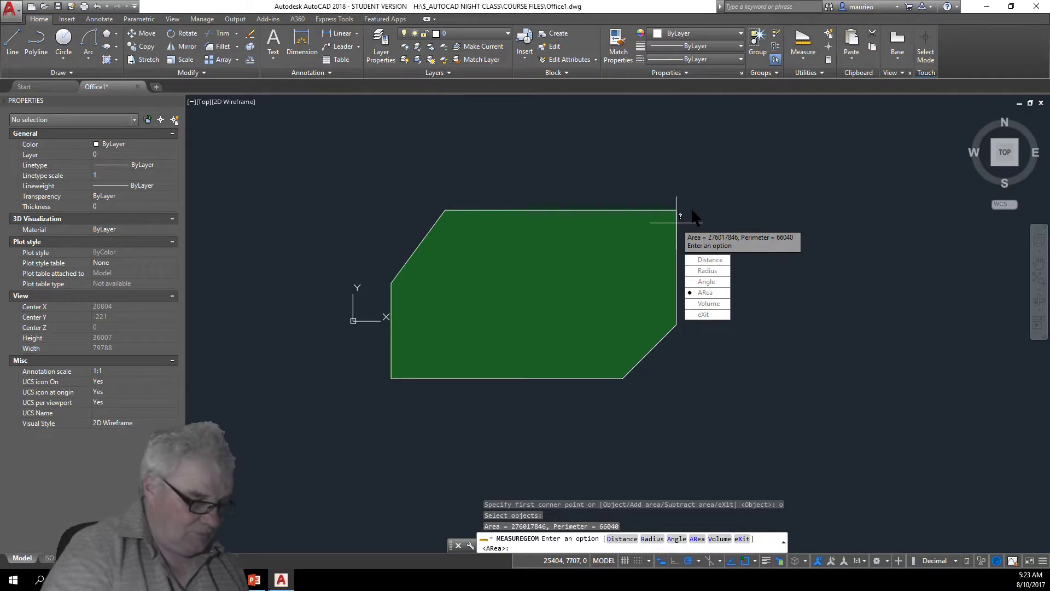
key(Escape)
key(Escape)
key(Escape)
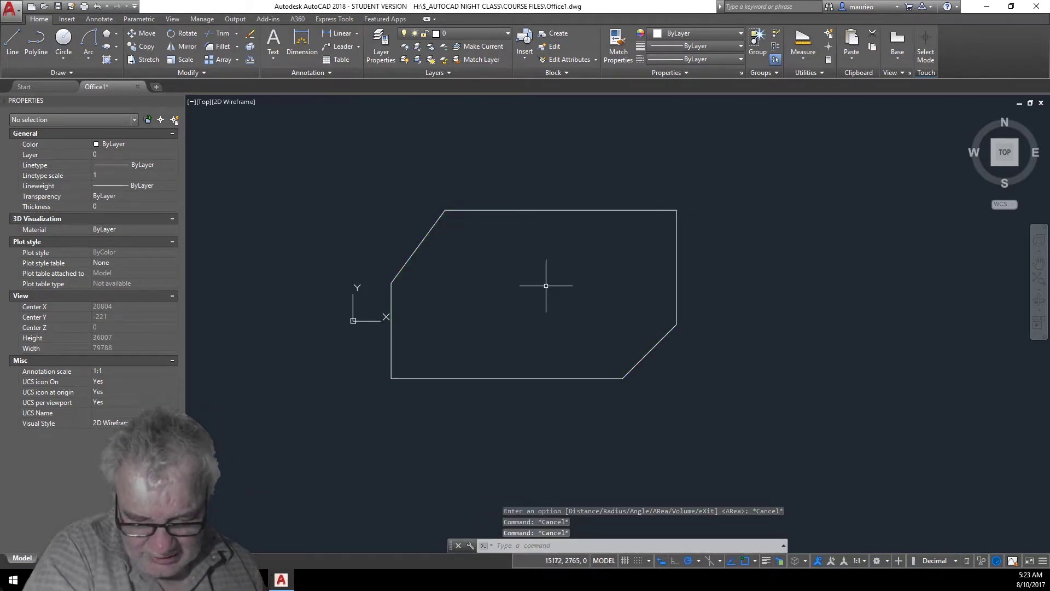
Inspect the outer wall polyline's properties, cycling through its vertices from 1 to 5 to check their coordinates.
click(677, 295)
click(612, 347)
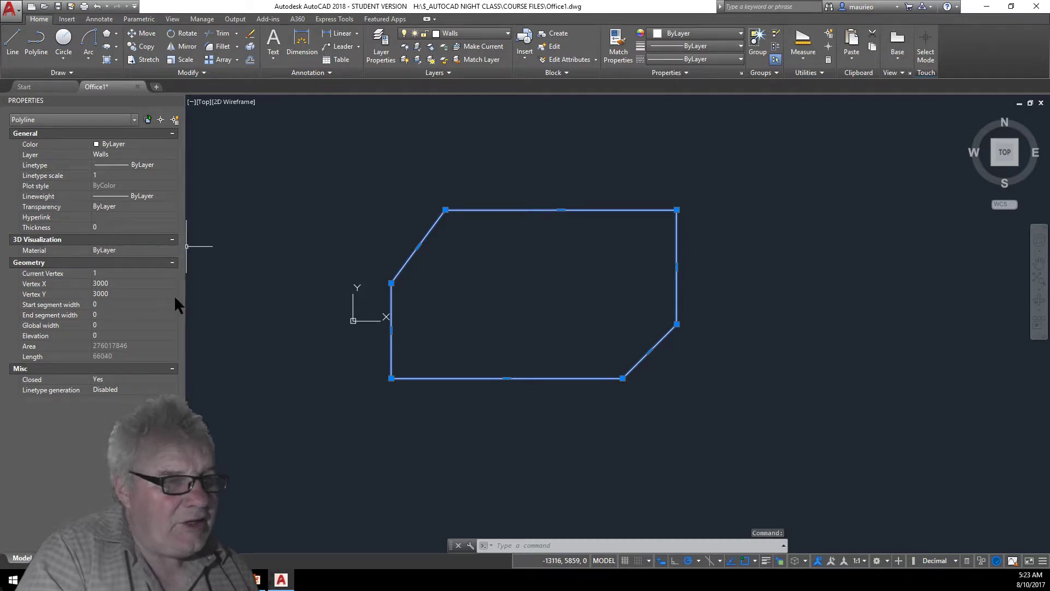
click(172, 272)
click(173, 270)
click(173, 270)
click(173, 270)
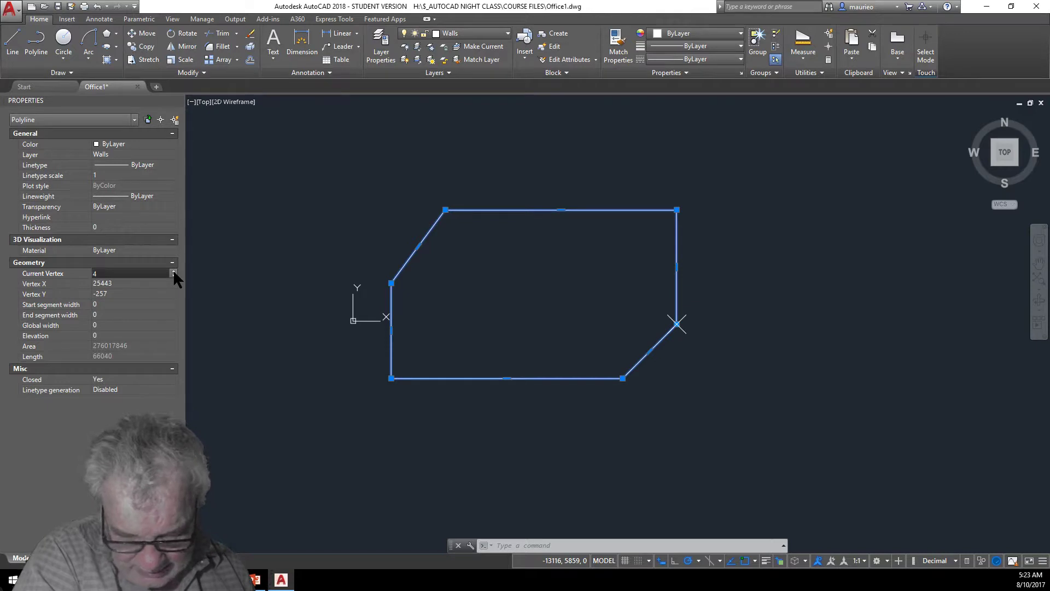
click(173, 270)
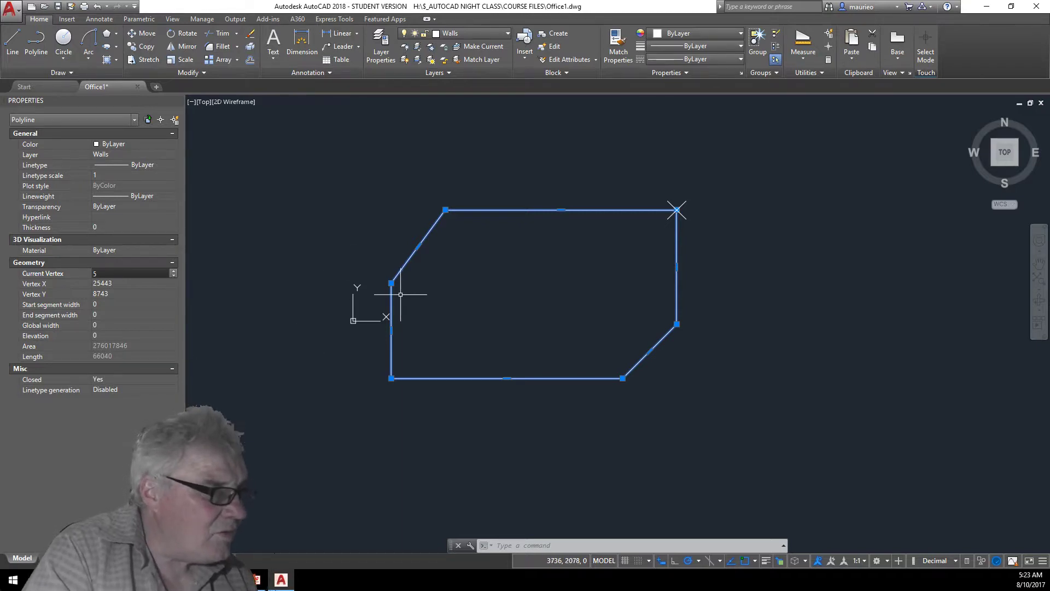
key(Escape)
key(Escape)
key(Escape)
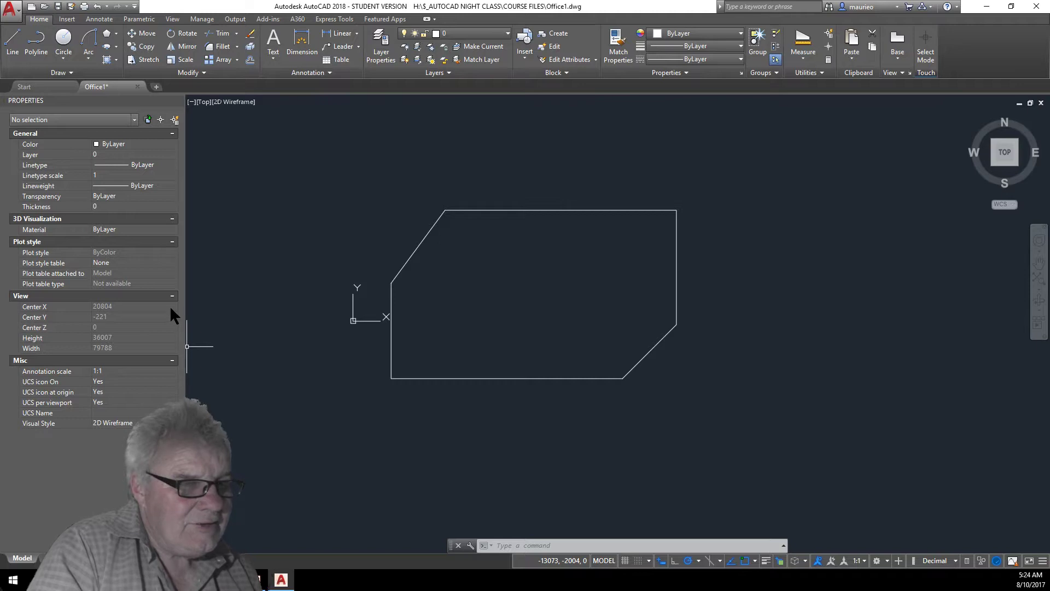
Reselect the outer wall polyline and cycle backward through its vertices, checking each one's X and Y coordinates.
click(388, 314)
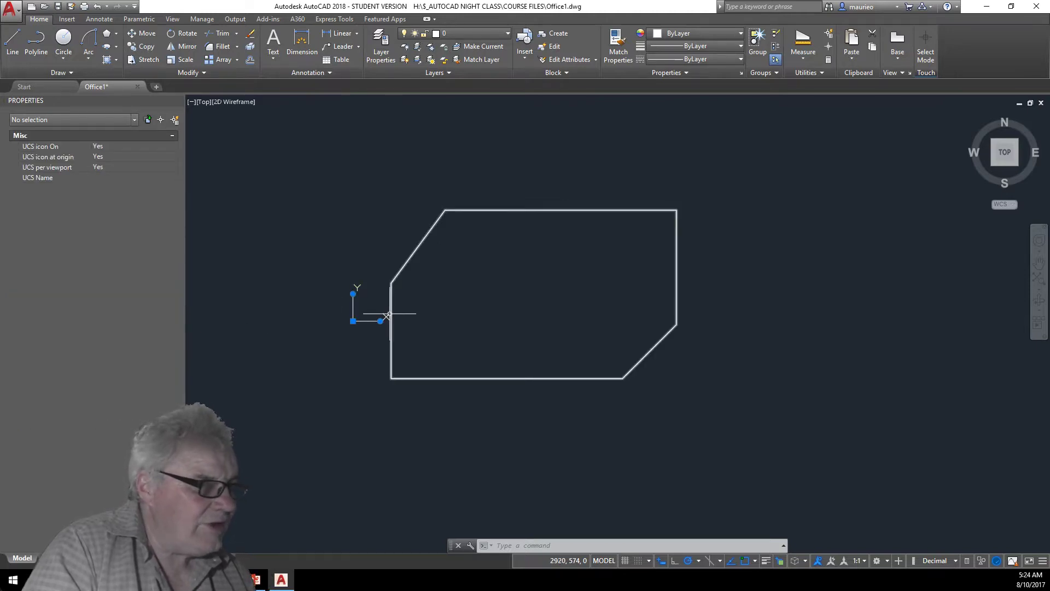
click(629, 210)
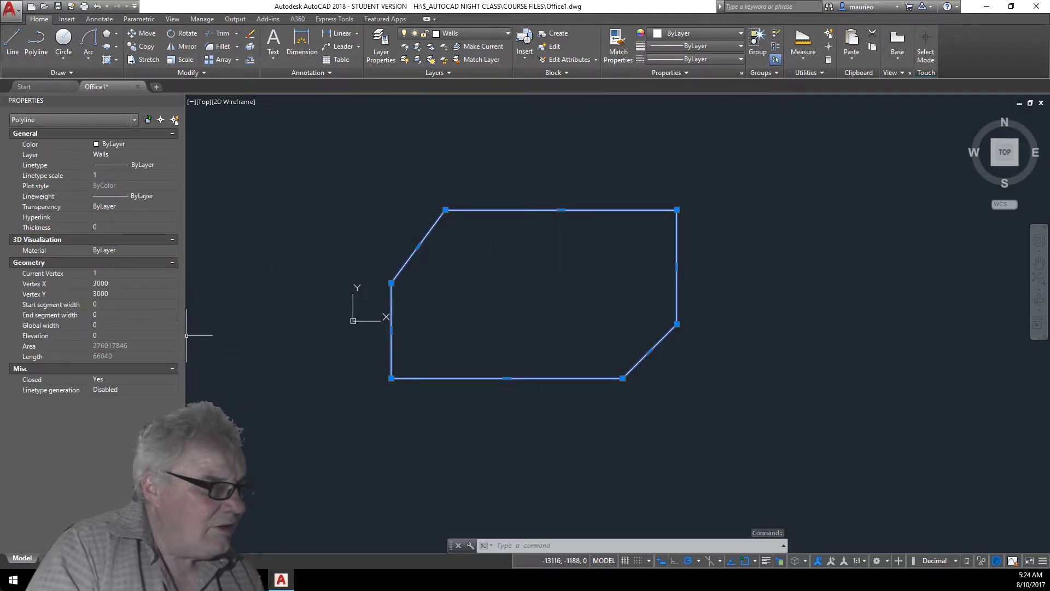
scroll(346, 360, down, 1)
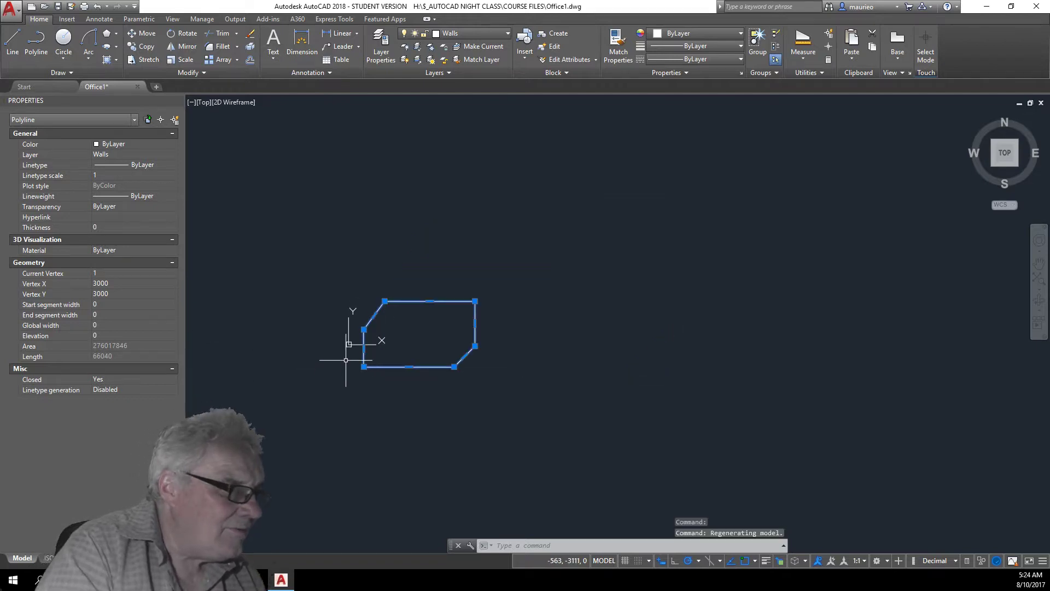
scroll(346, 360, up, 4)
scroll(348, 360, down, 2)
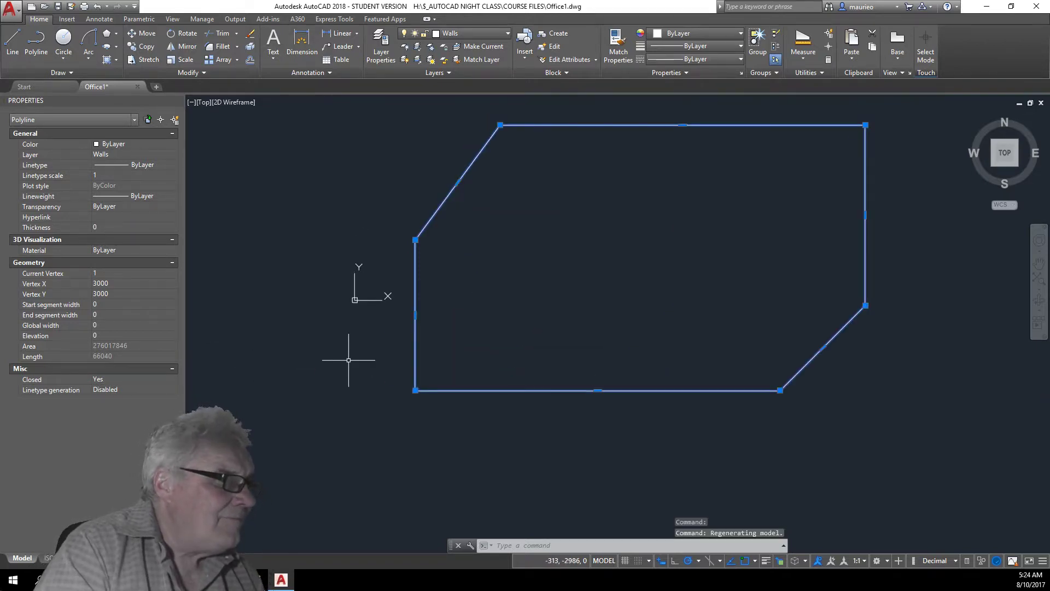
click(176, 274)
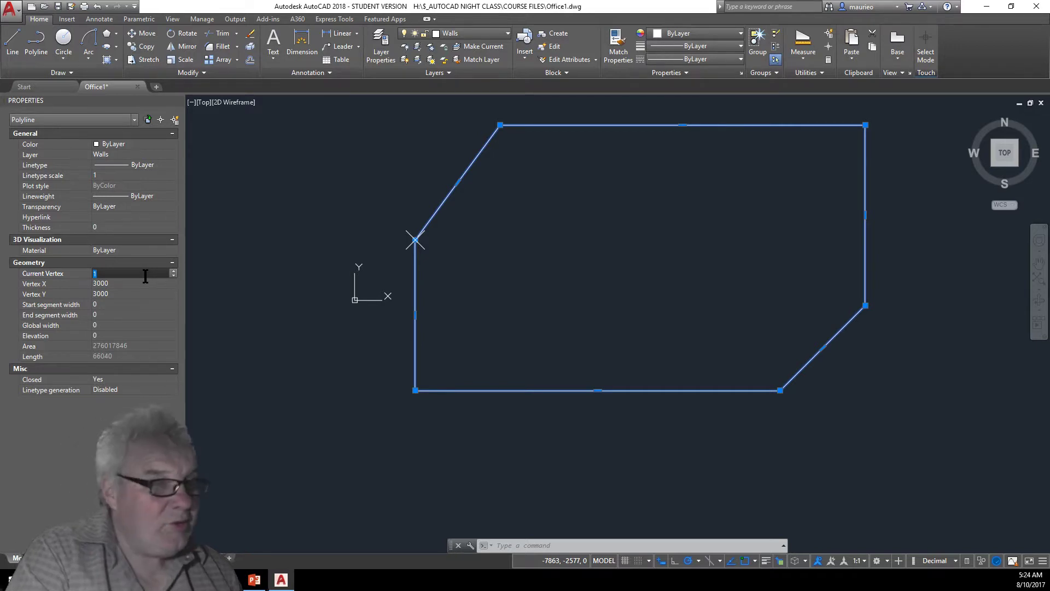
click(173, 275)
click(173, 275)
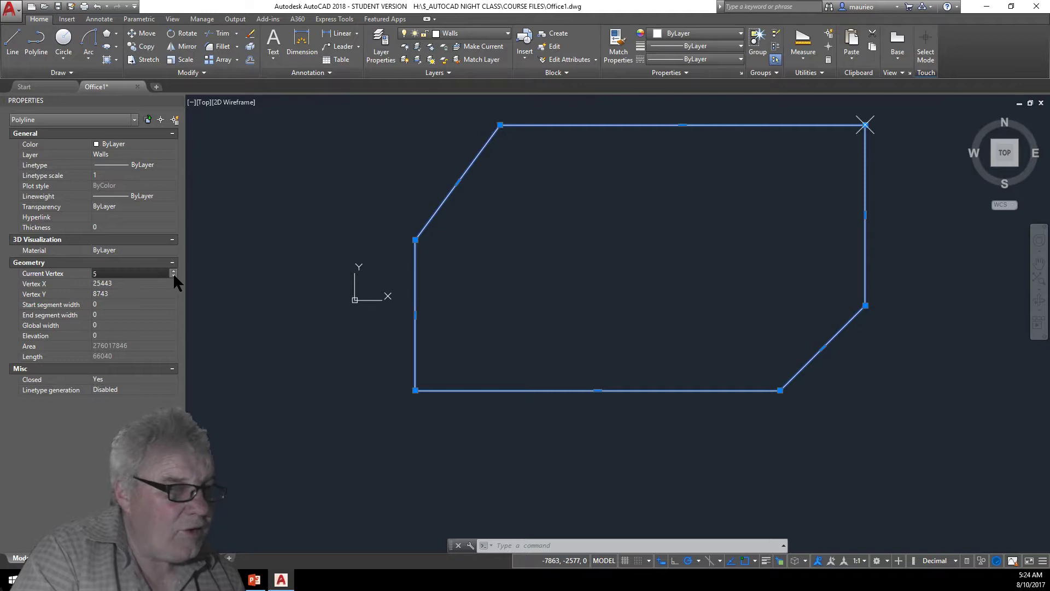
click(174, 275)
click(173, 275)
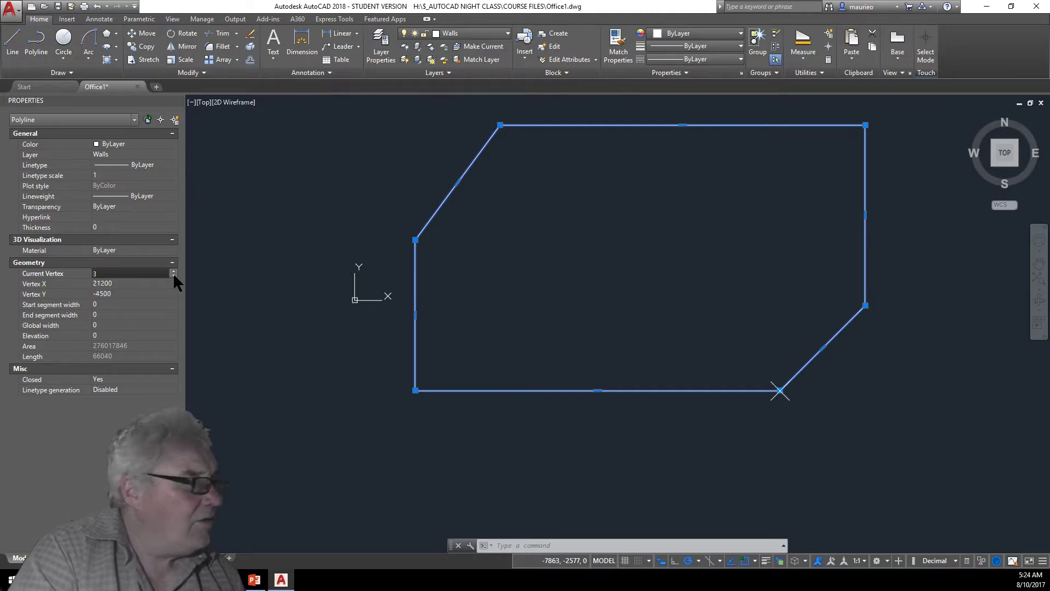
click(173, 276)
click(174, 275)
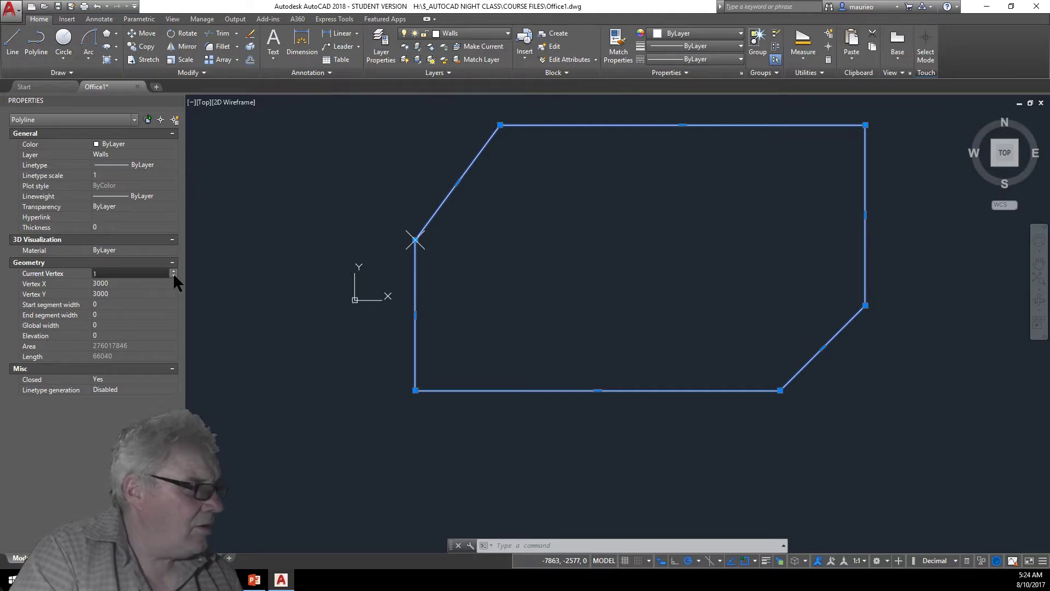
click(173, 275)
click(174, 276)
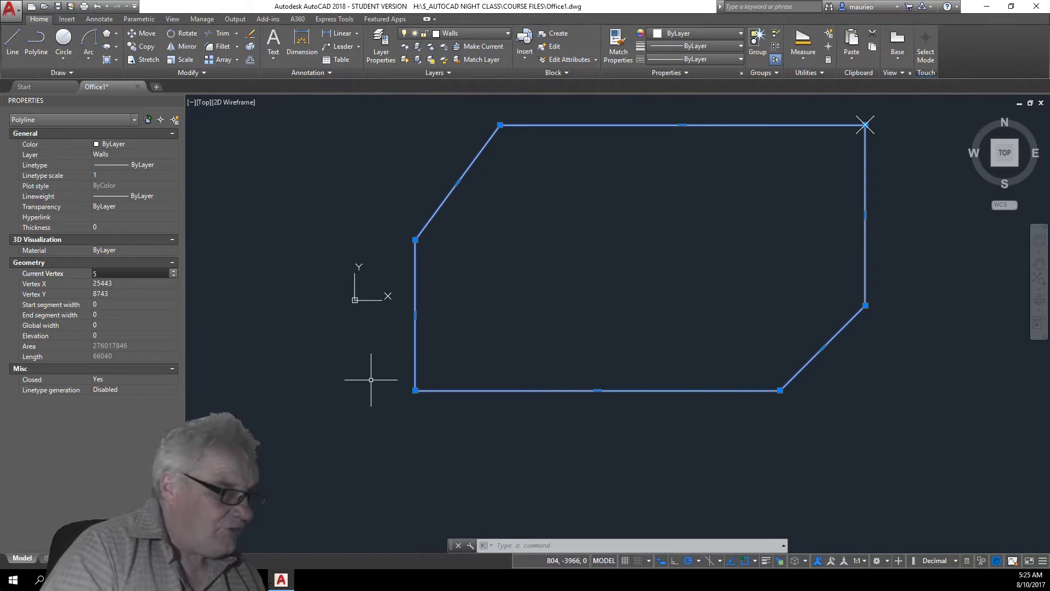
key(Escape)
key(Escape)
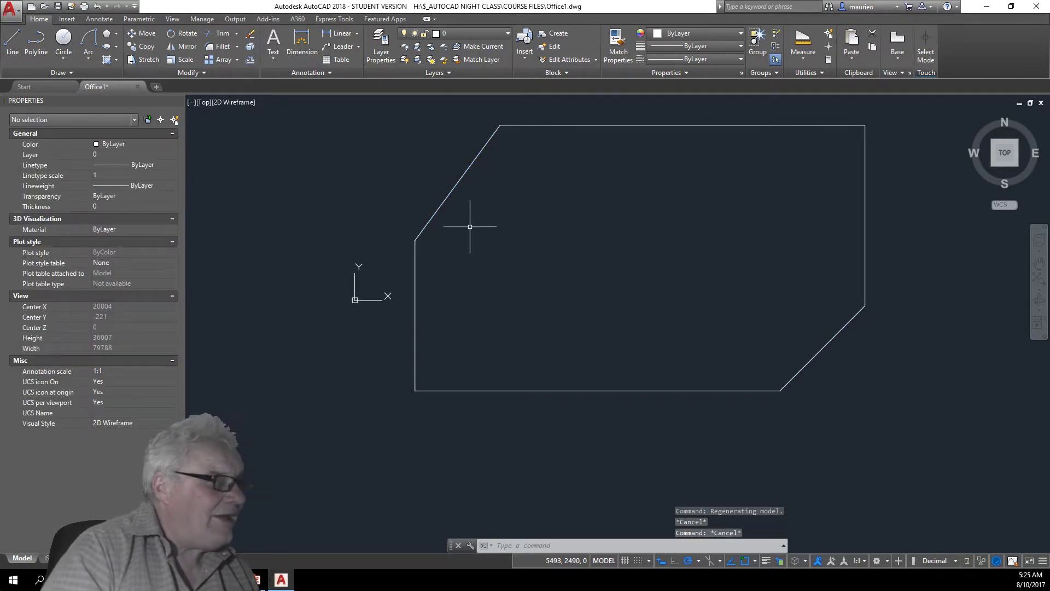
Explode the outer wall polyline into separate line segments.
click(441, 203)
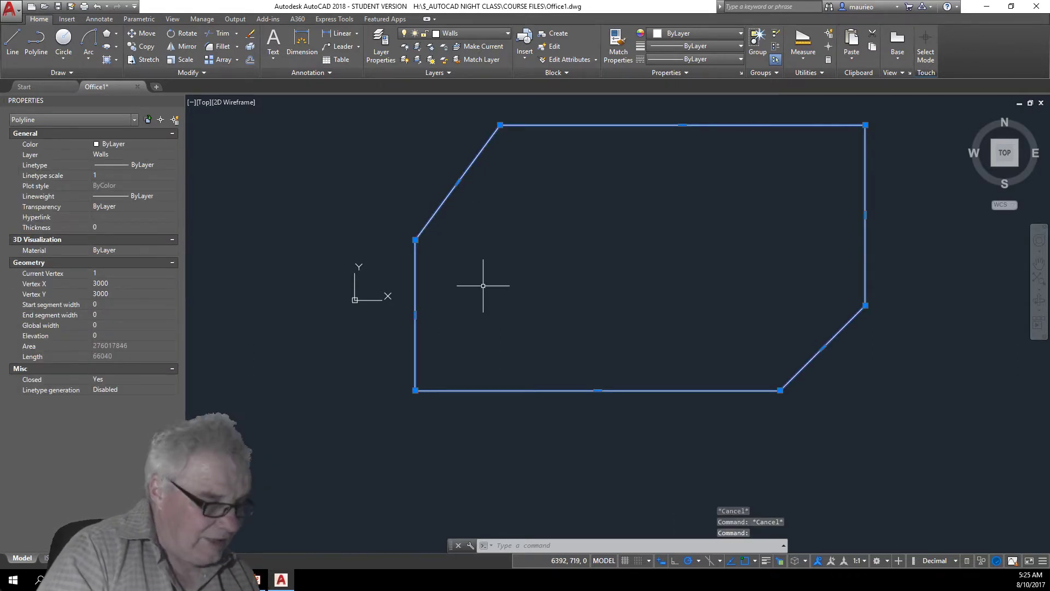
text(x)
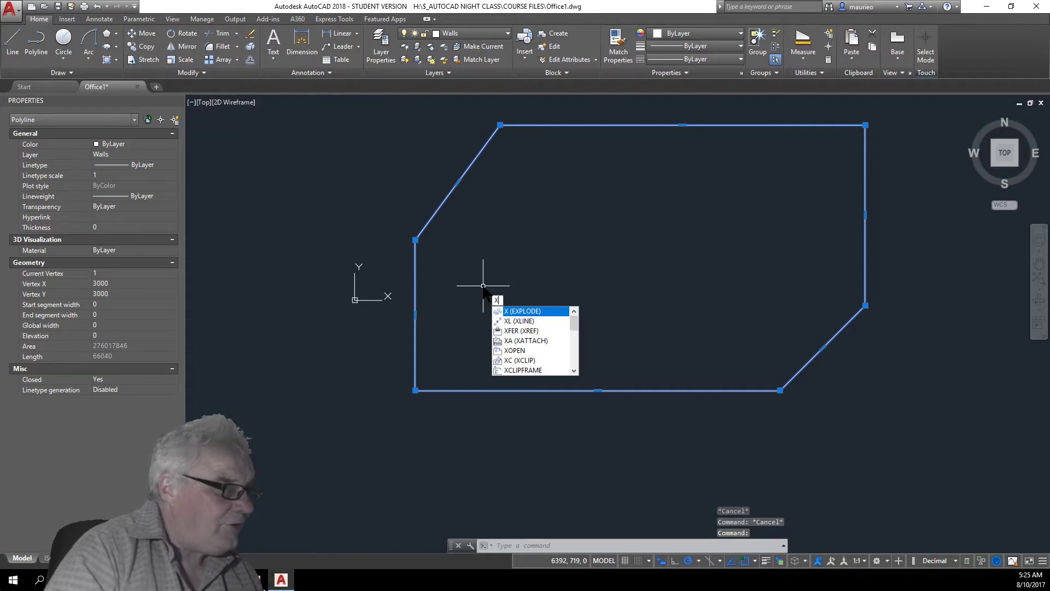
key(Return)
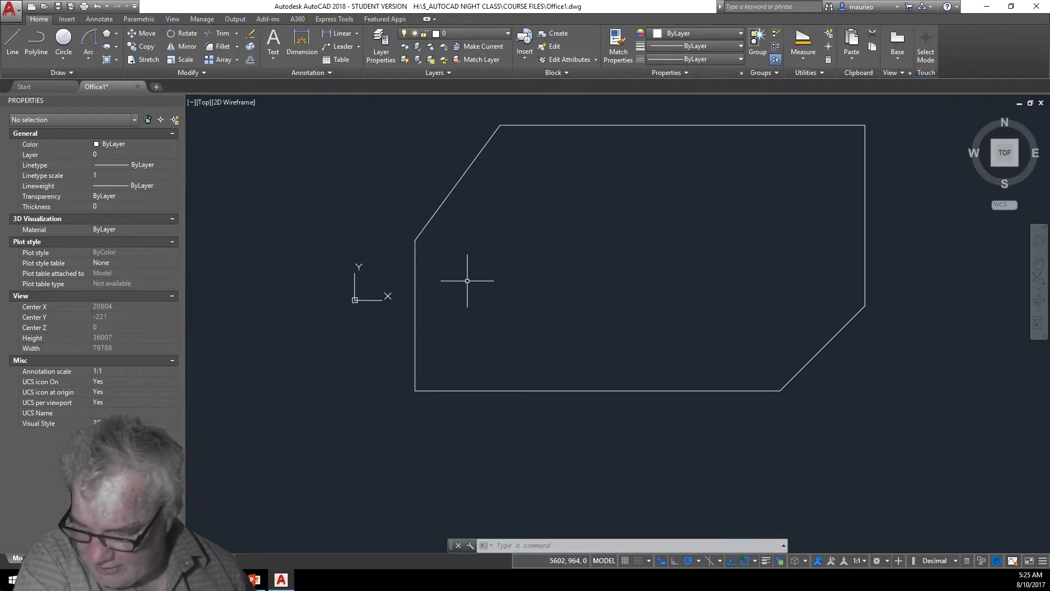
Inspect the properties of the upper diagonal wall line, checking its start and end coordinates, length and angle.
click(454, 187)
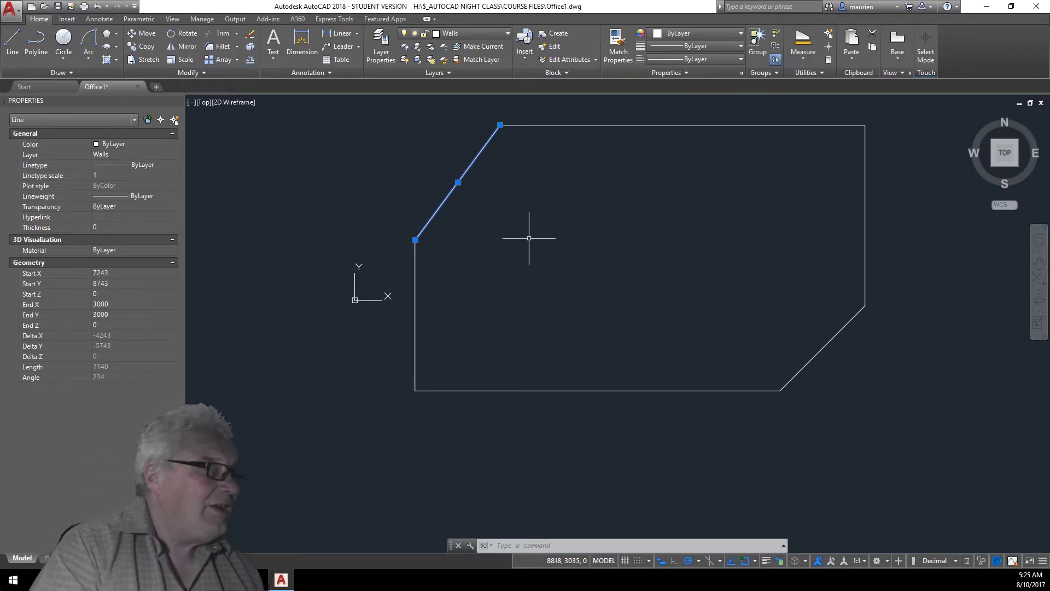
key(Escape)
key(Escape)
key(Escape)
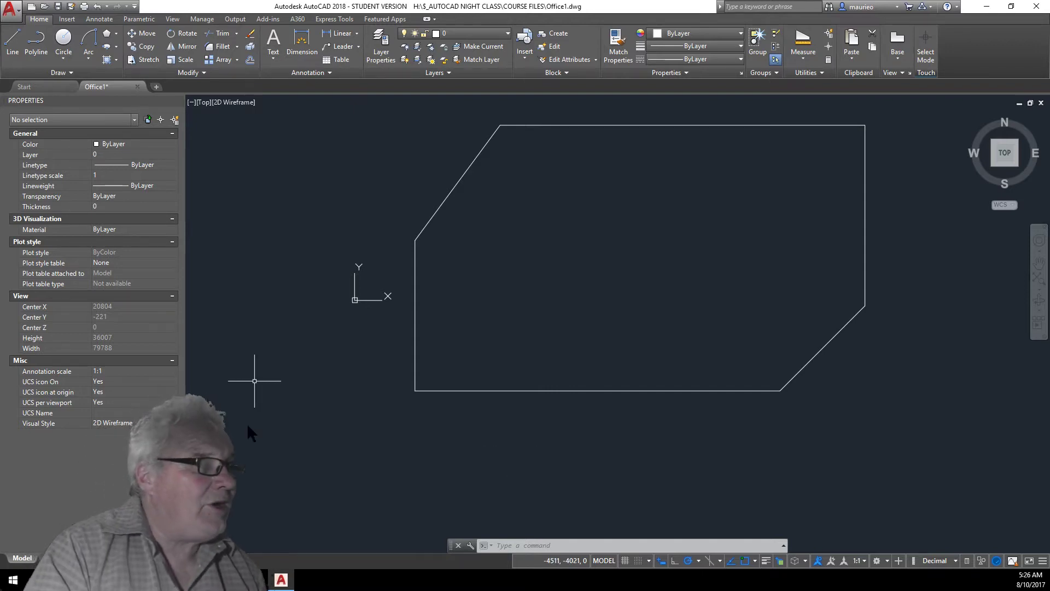
Save the drawing as Office1 in the COURSE FILES folder, replacing the existing file, and close it.
click(11, 9)
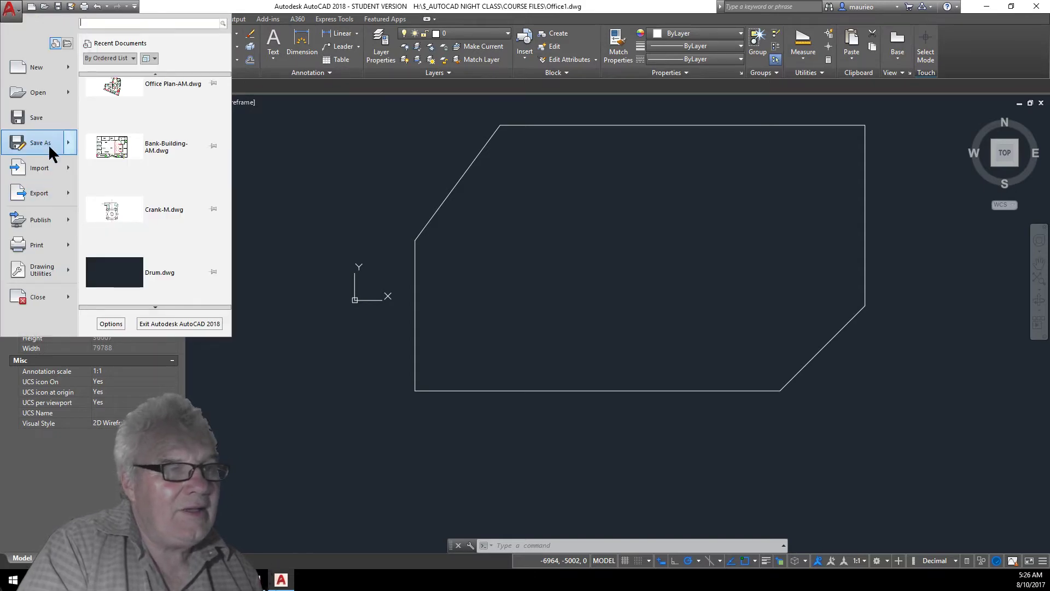
key(Escape)
key(ctrl+shift+s)
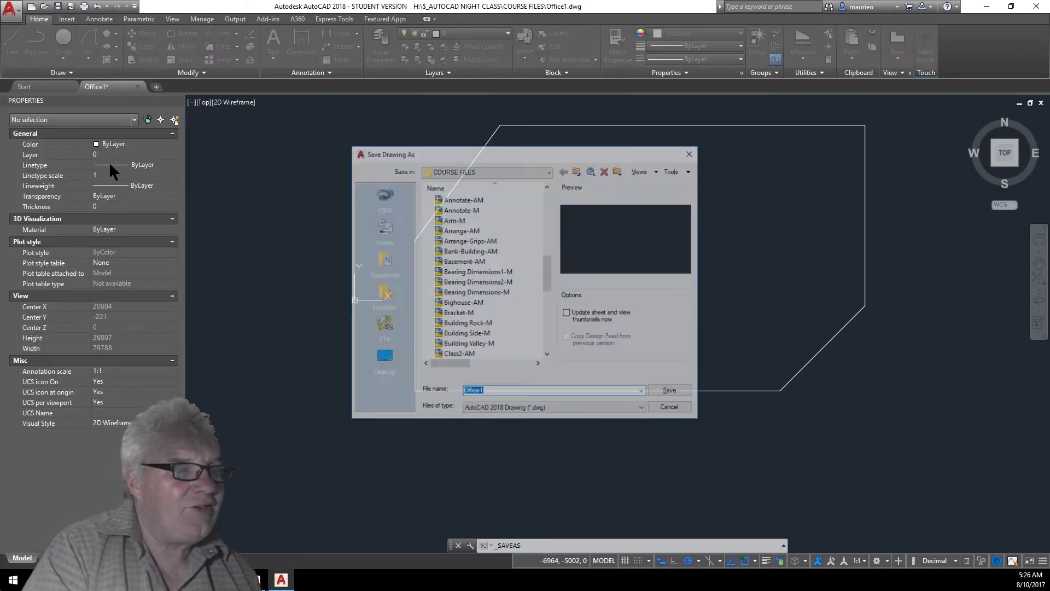
click(672, 393)
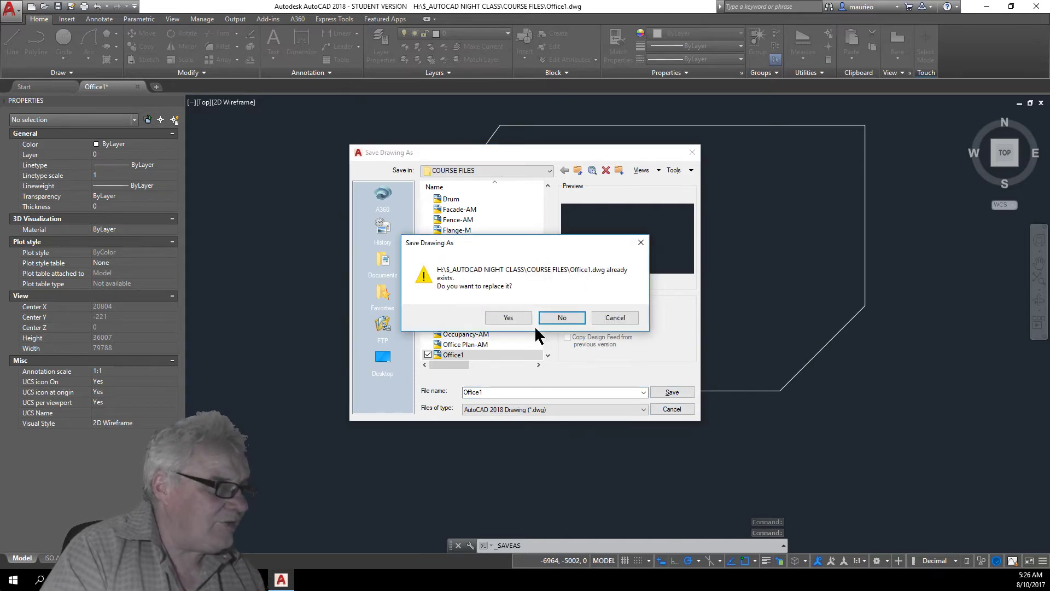
click(518, 318)
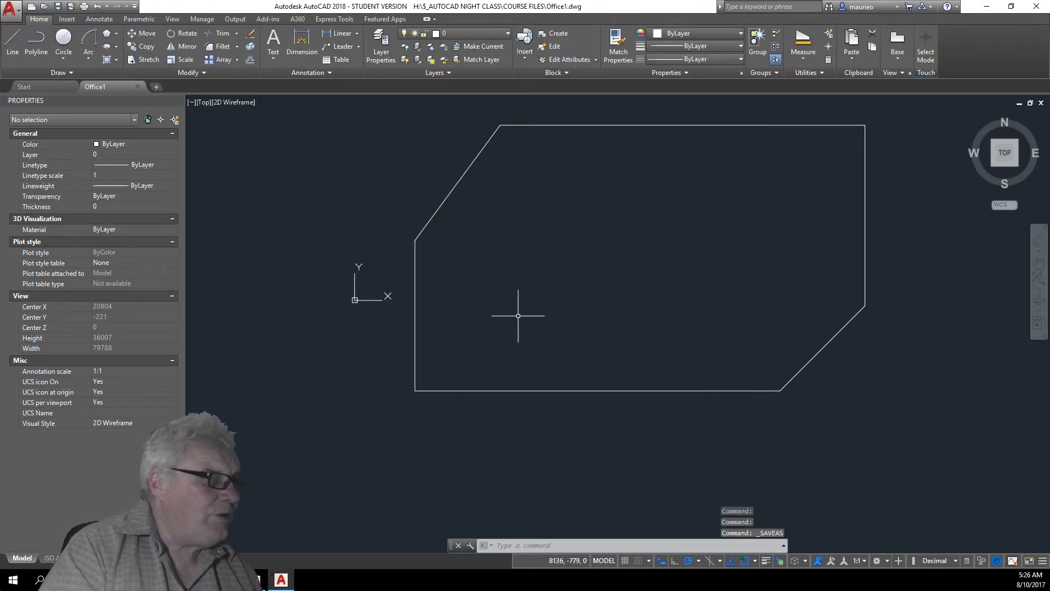
click(15, 11)
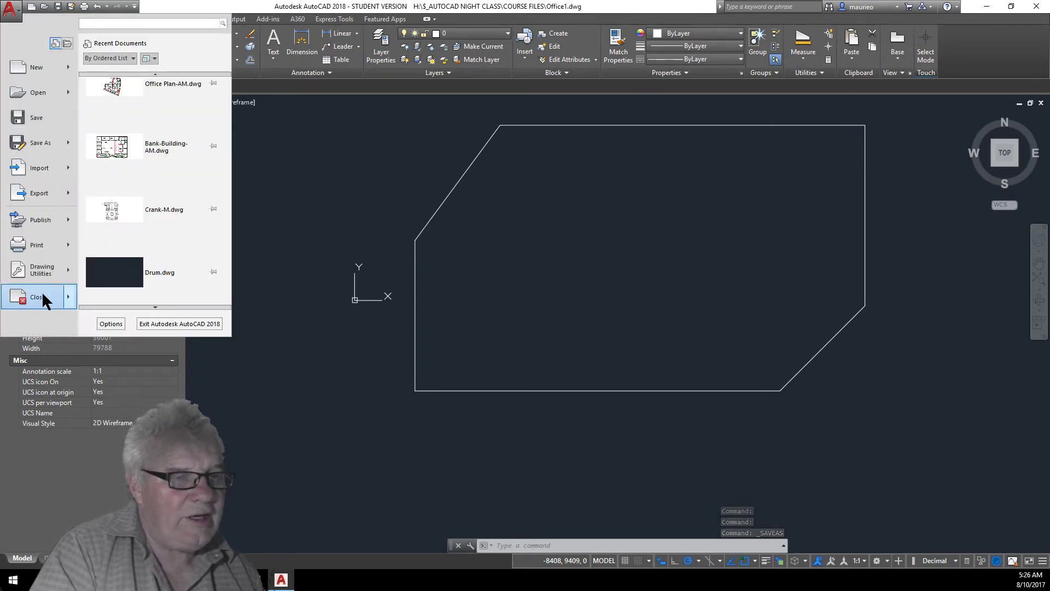
click(56, 296)
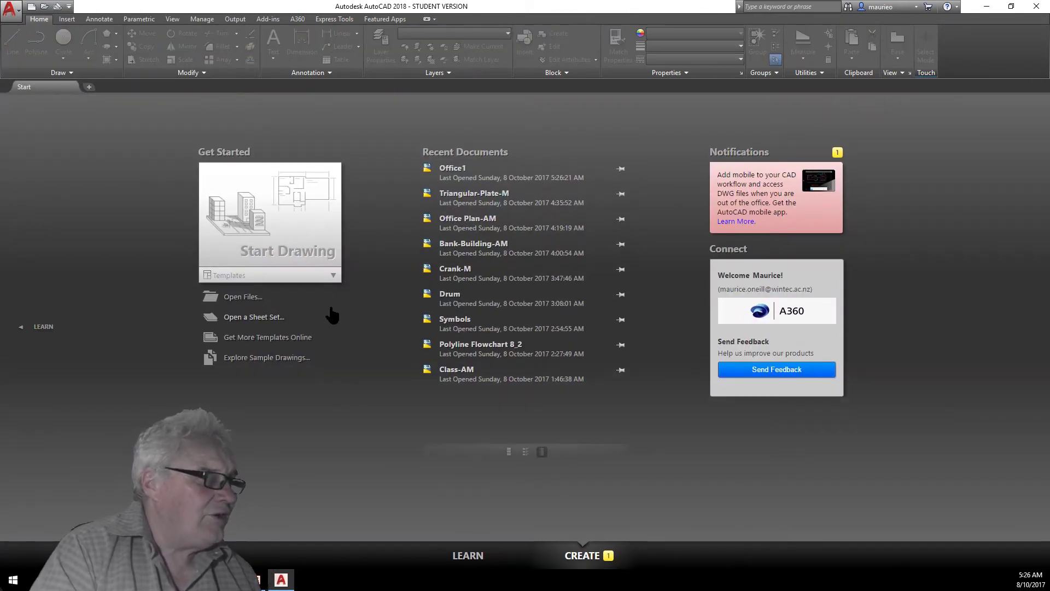